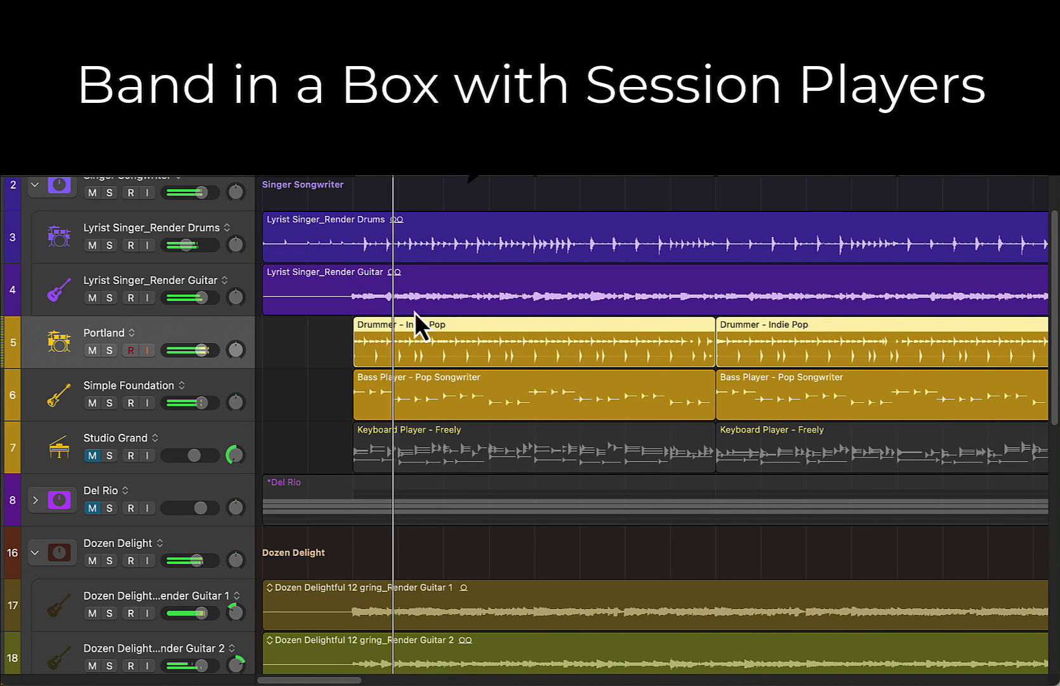
Open the Session Player editor on the Drummer region.
scroll(580, 465, down, 2)
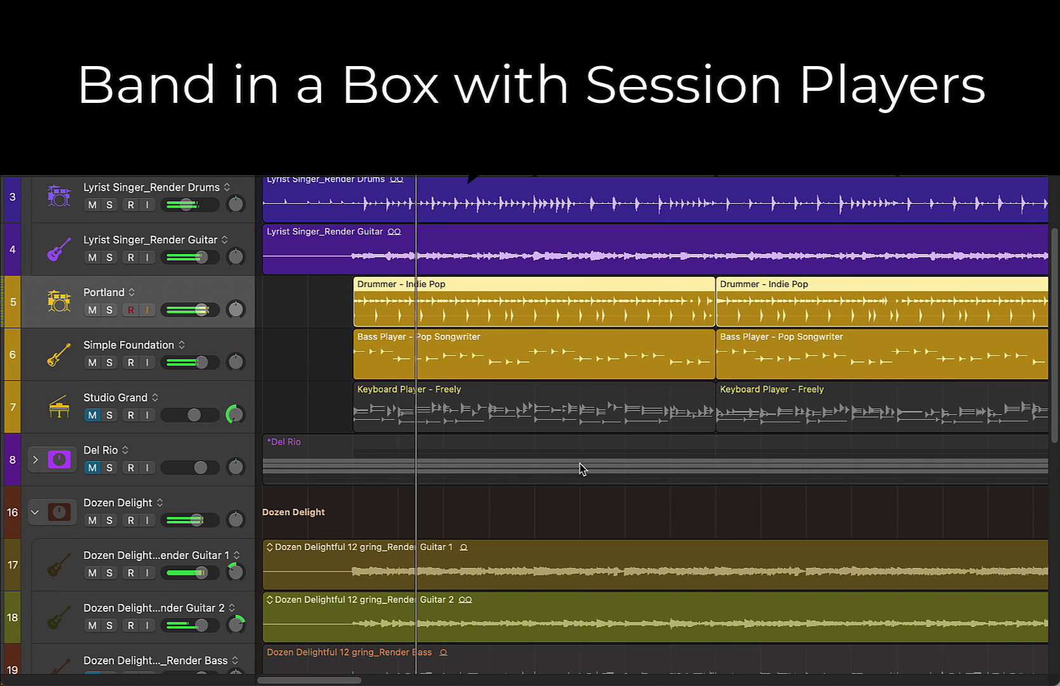
double_click(512, 303)
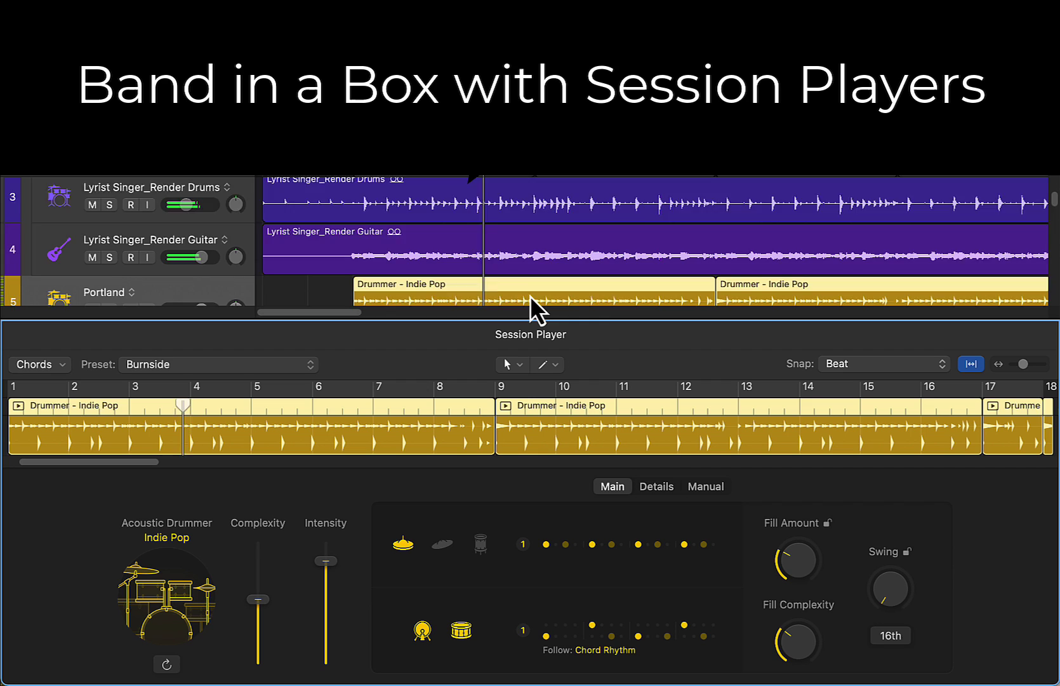
scroll(527, 280, down, 5)
Select the Bass Player - Pop Songwriter region and scroll through its playing settings.
click(514, 255)
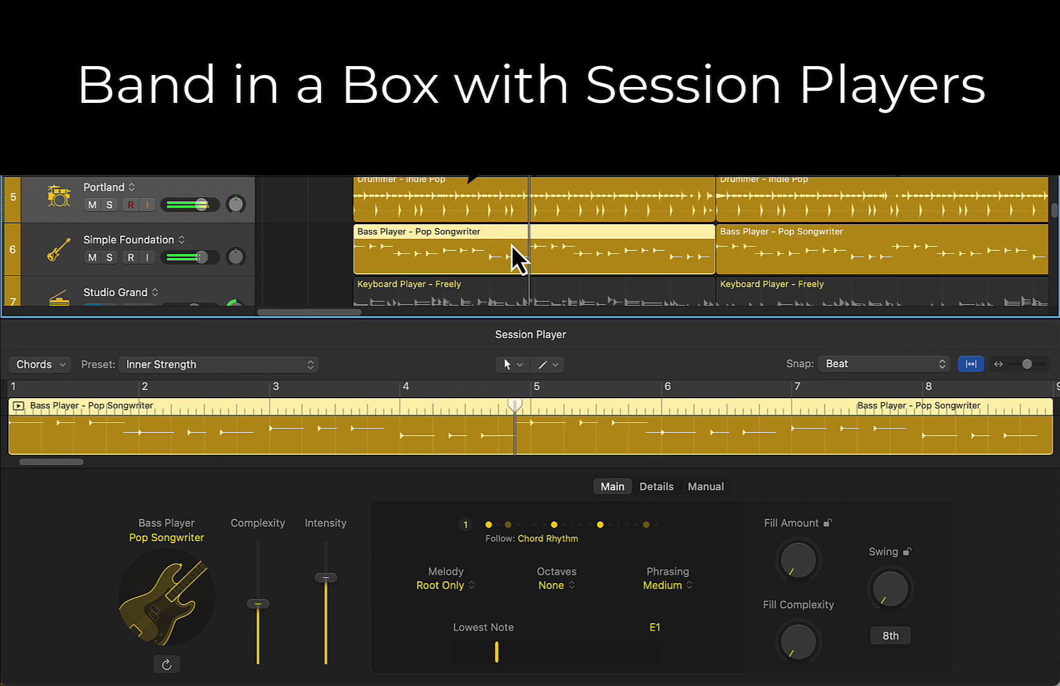
scroll(535, 269, down, 10)
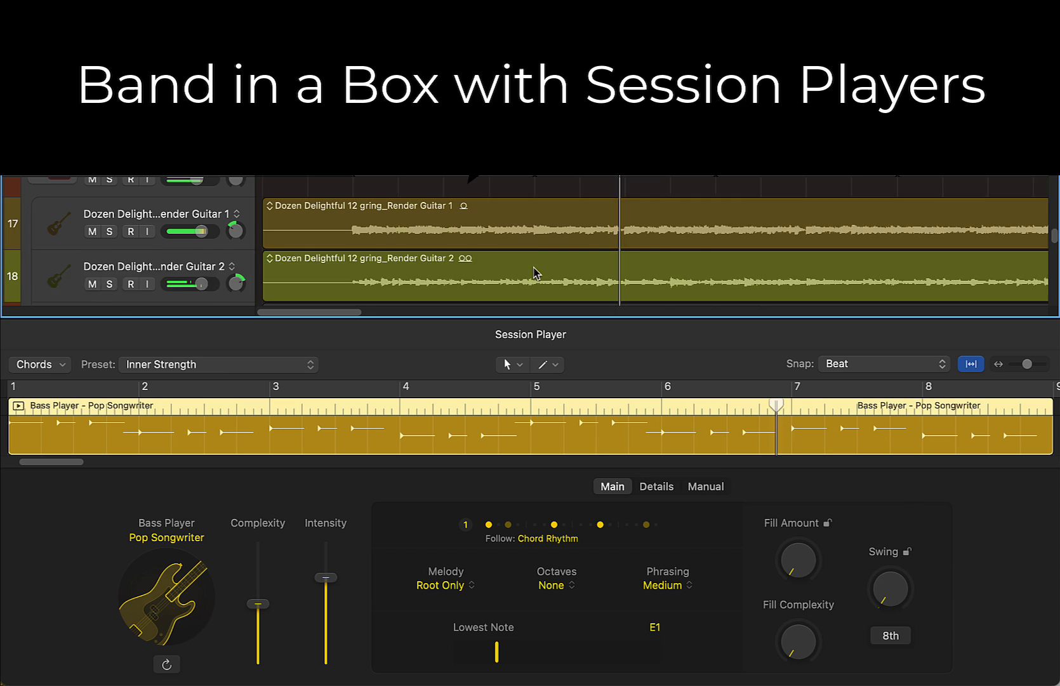
scroll(535, 273, up, 2)
scroll(534, 273, down, 4)
scroll(535, 273, down, 6)
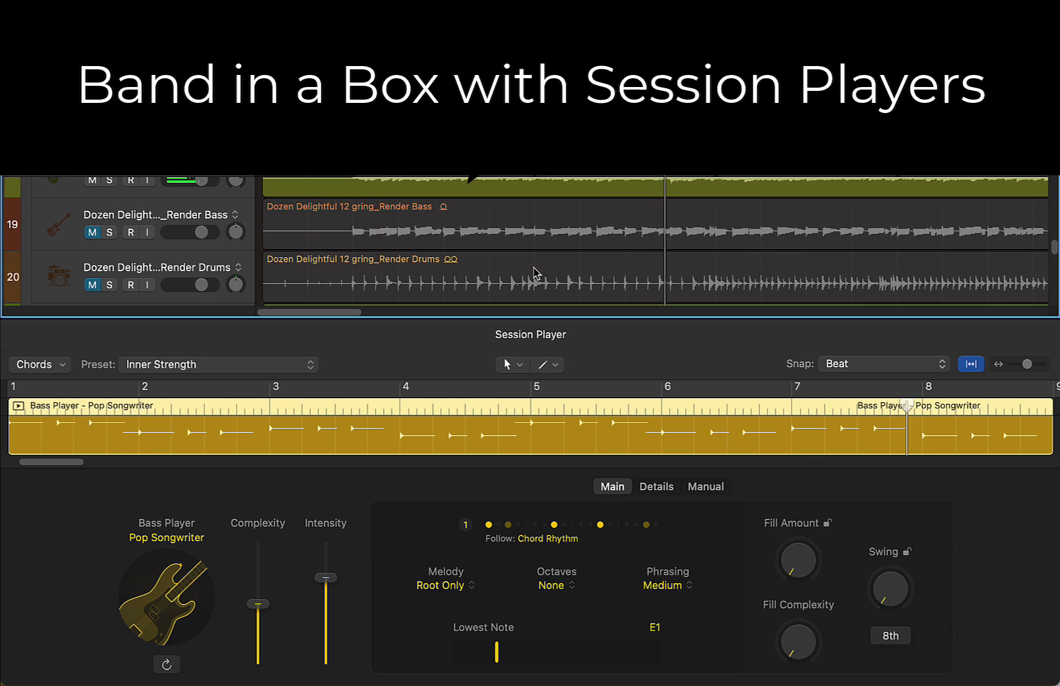
scroll(534, 273, down, 12)
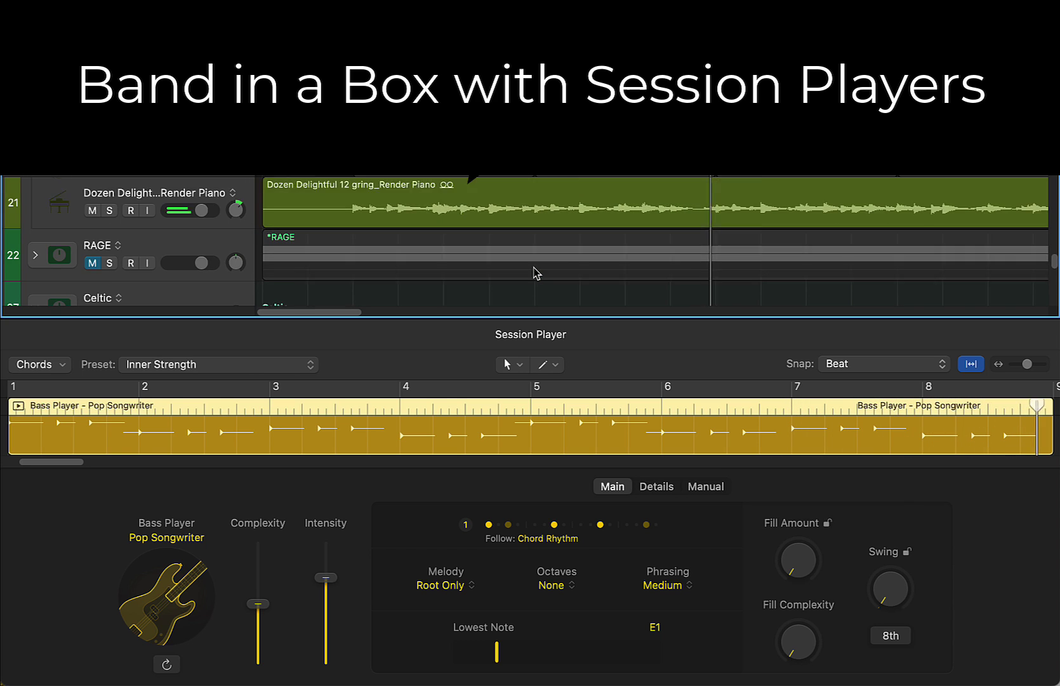
scroll(534, 273, down, 4)
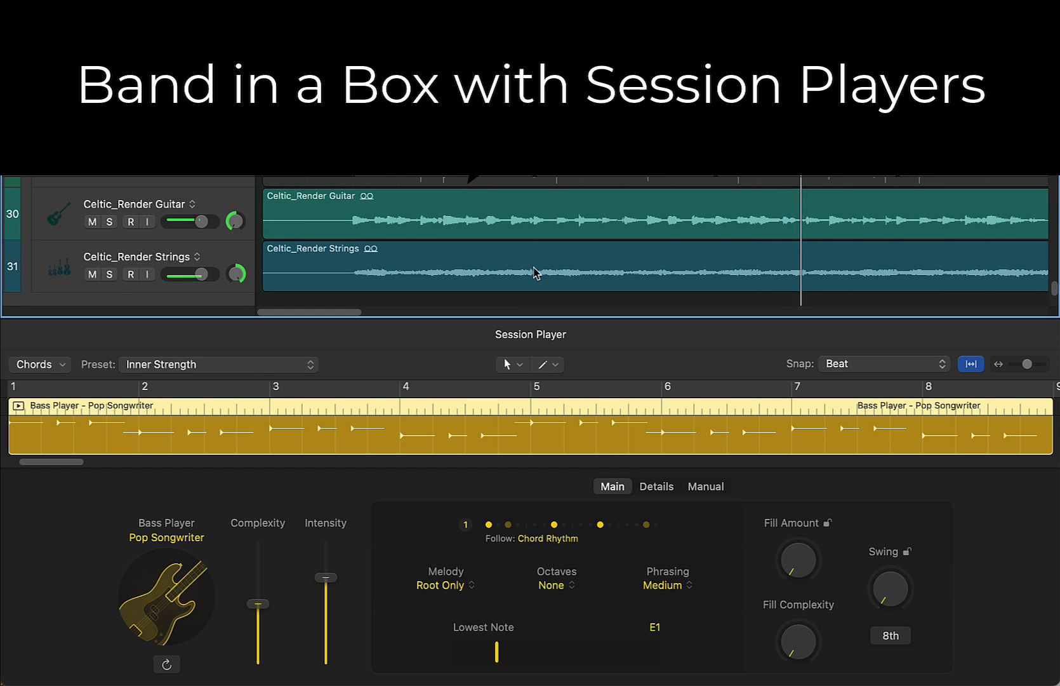
scroll(535, 273, up, 20)
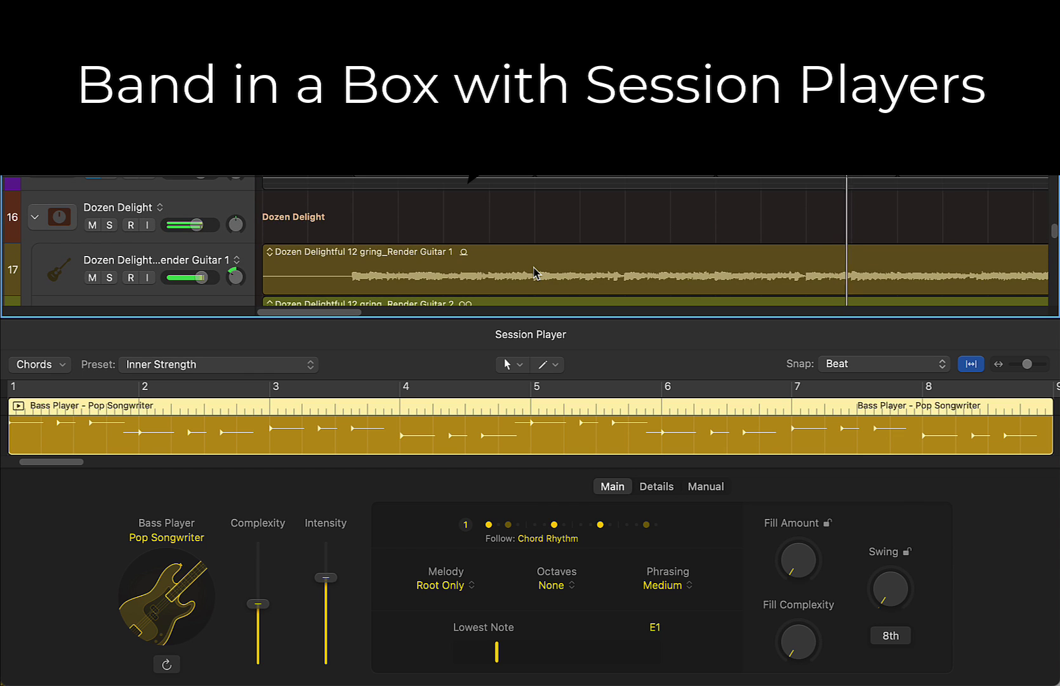
scroll(535, 273, up, 20)
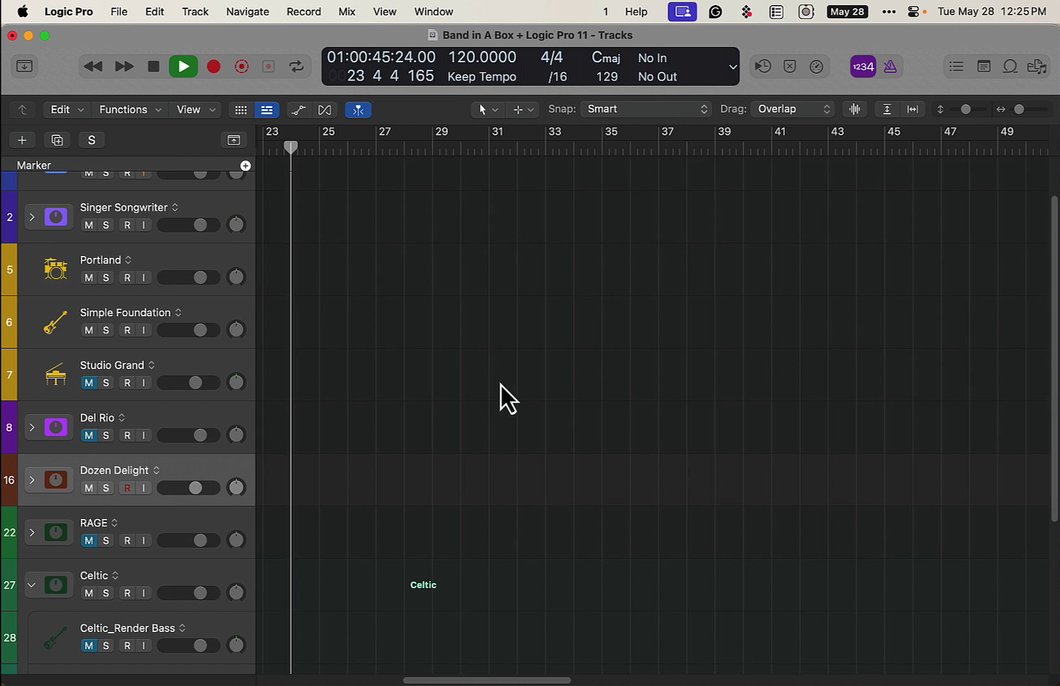
Stop playback and send the playhead back to bar 1.
key(space)
key(Return)
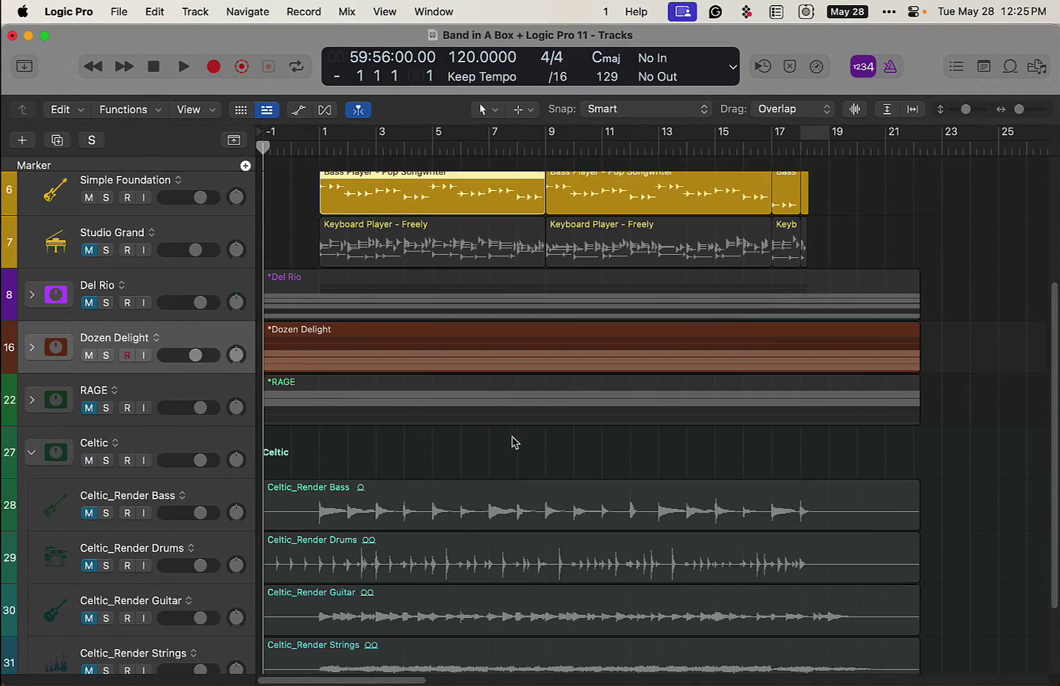
key(super+Tab)
key(super+Tab)
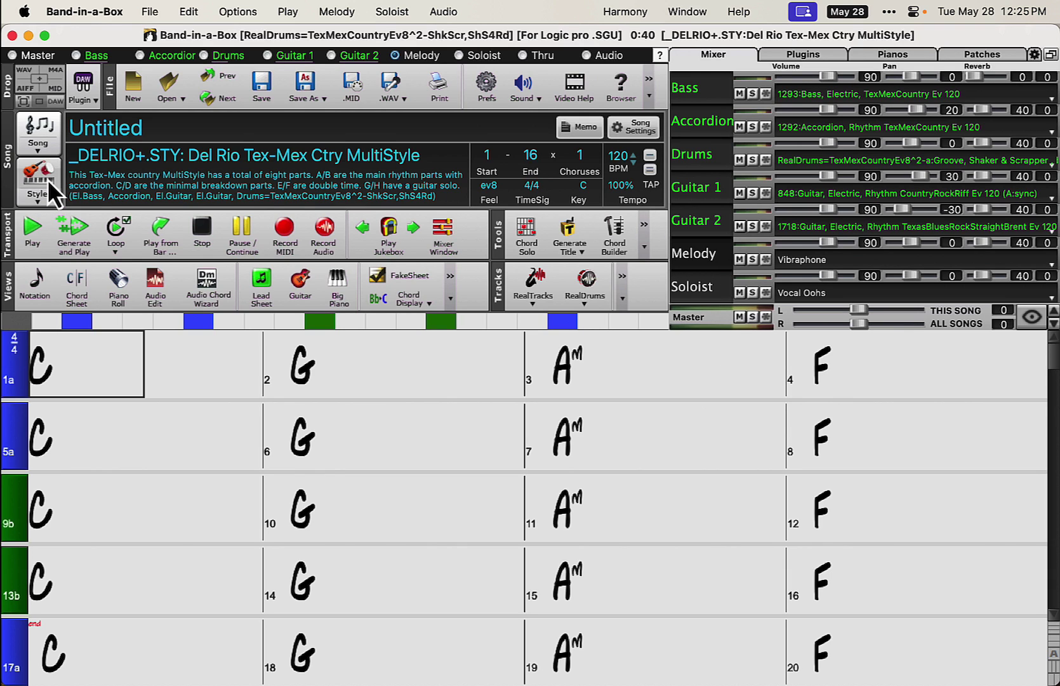
click(389, 101)
click(389, 103)
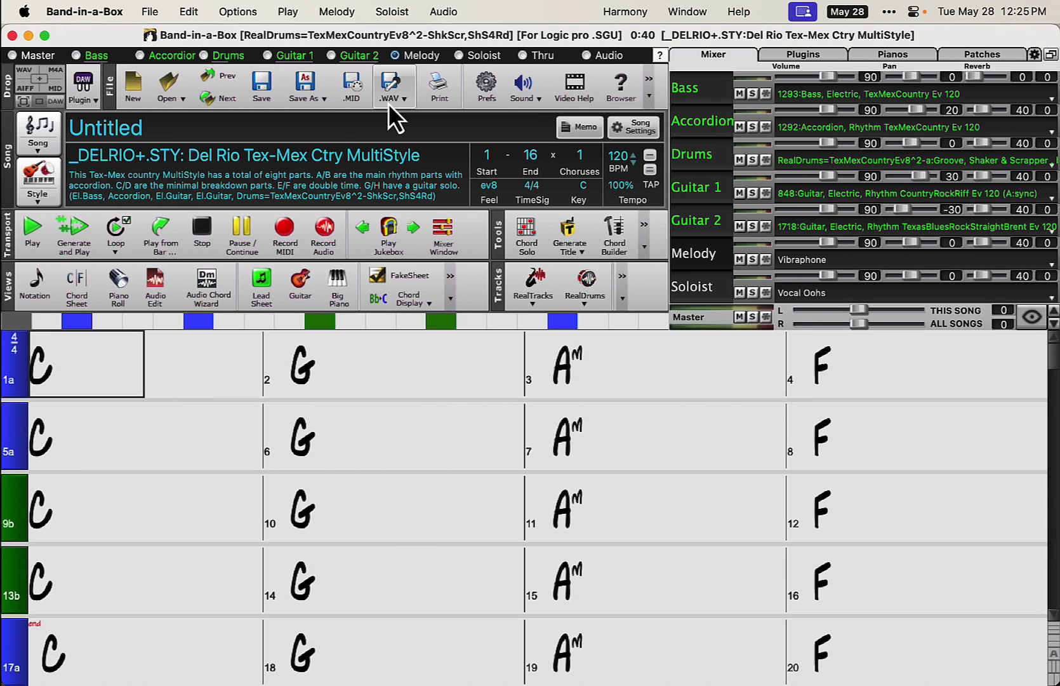
key(super+Tab)
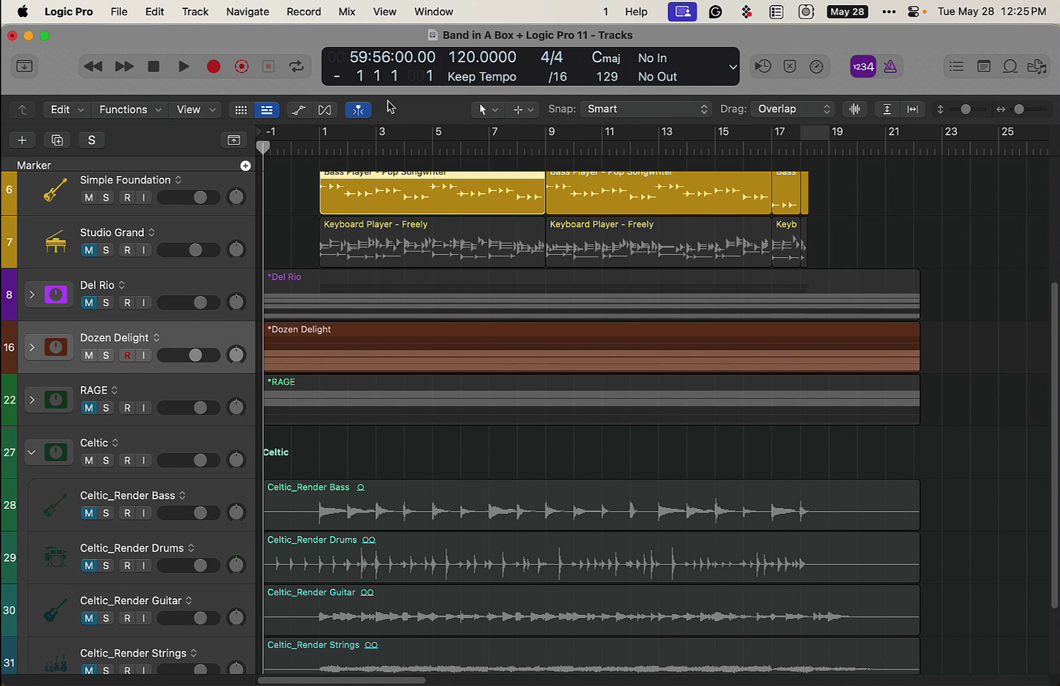
Add the Chord global track showing the repeating C–G–Am–F progression.
scroll(535, 456, up, 5)
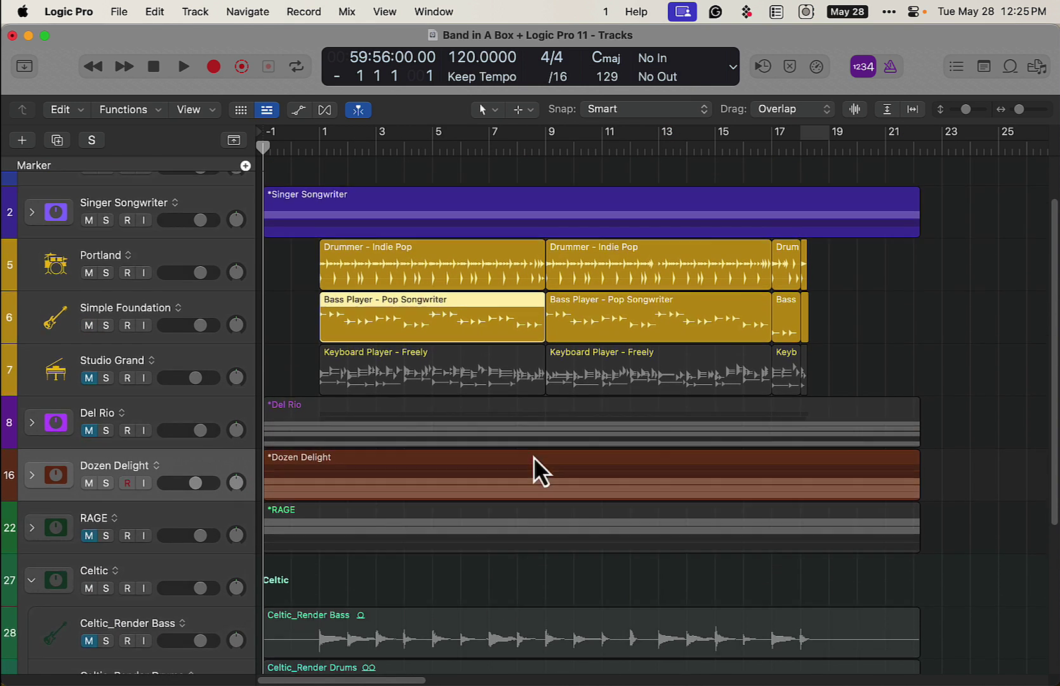
scroll(533, 455, down, 1)
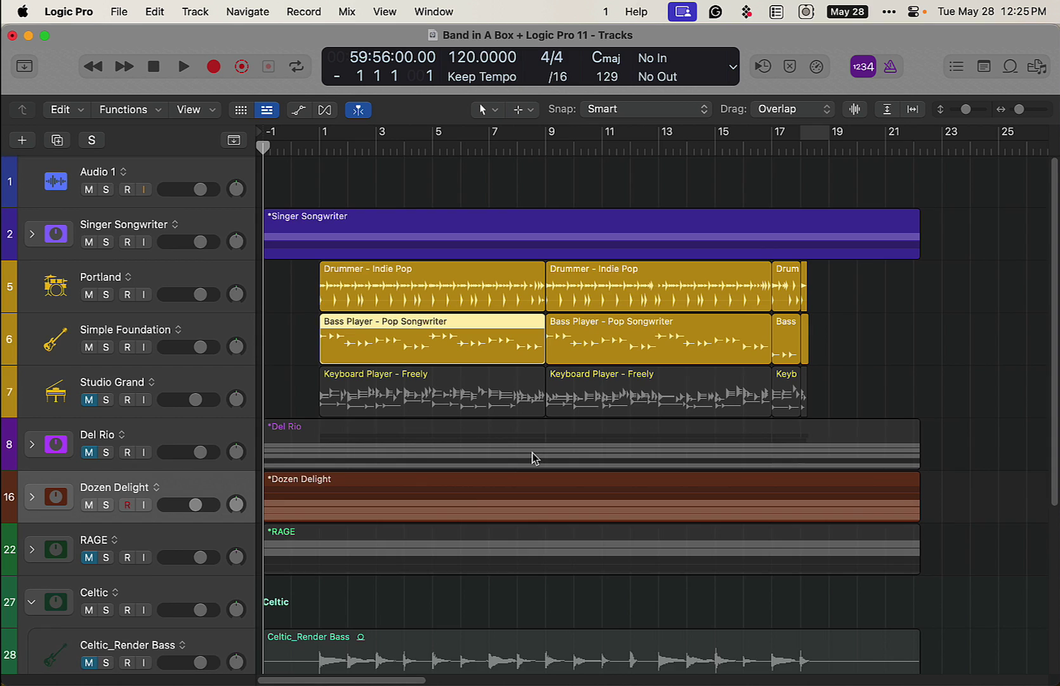
scroll(532, 455, up, 1)
scroll(533, 454, down, 1)
scroll(532, 454, up, 1)
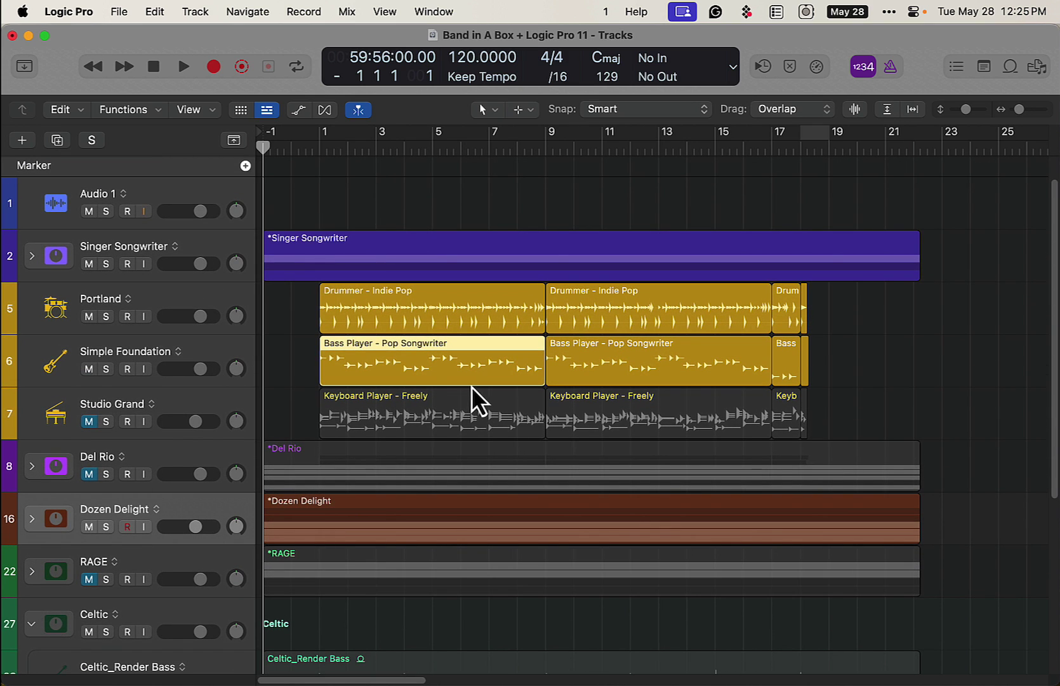
right_click(186, 167)
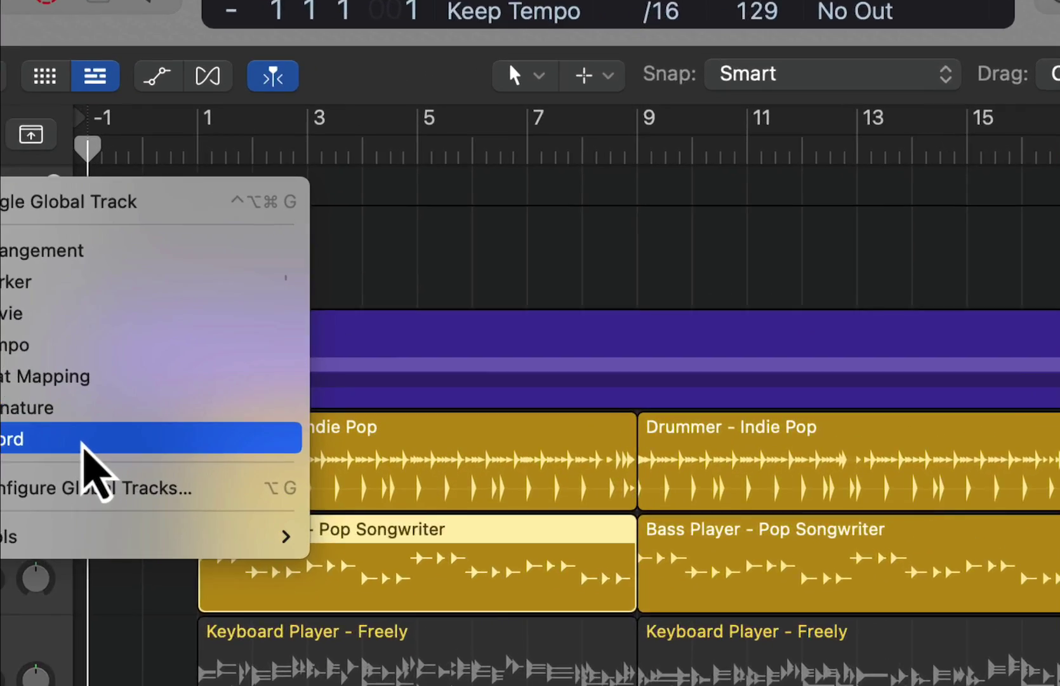
click(259, 299)
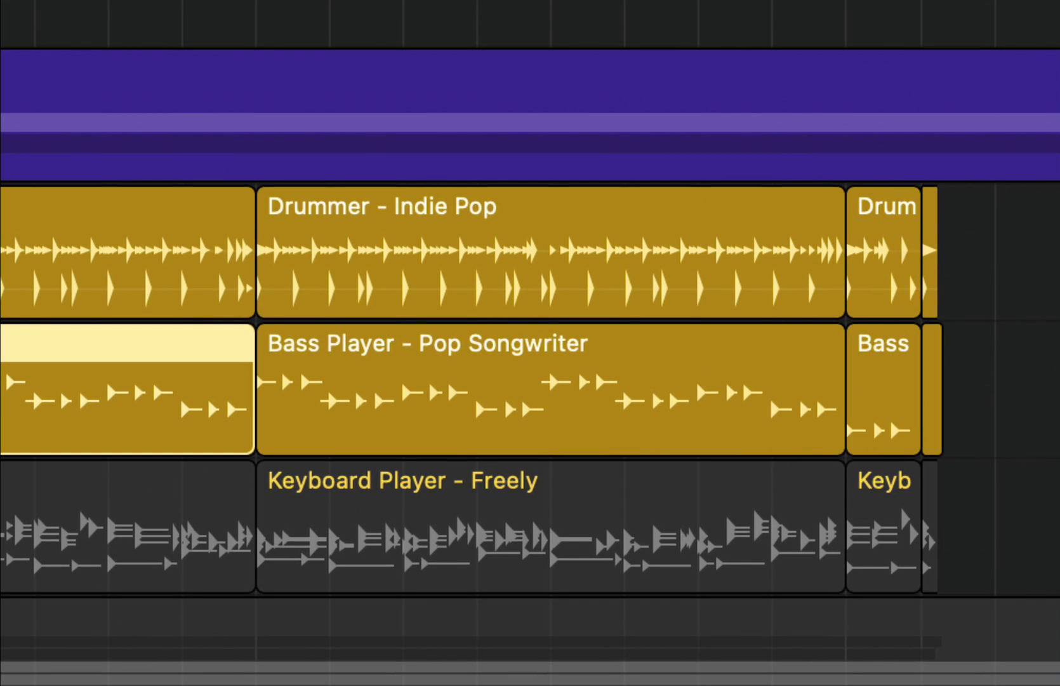
Extend the cycle range to end at bar 18 and audition the Lyrist Singer Render Drums region.
drag(26, 6, 905, 14)
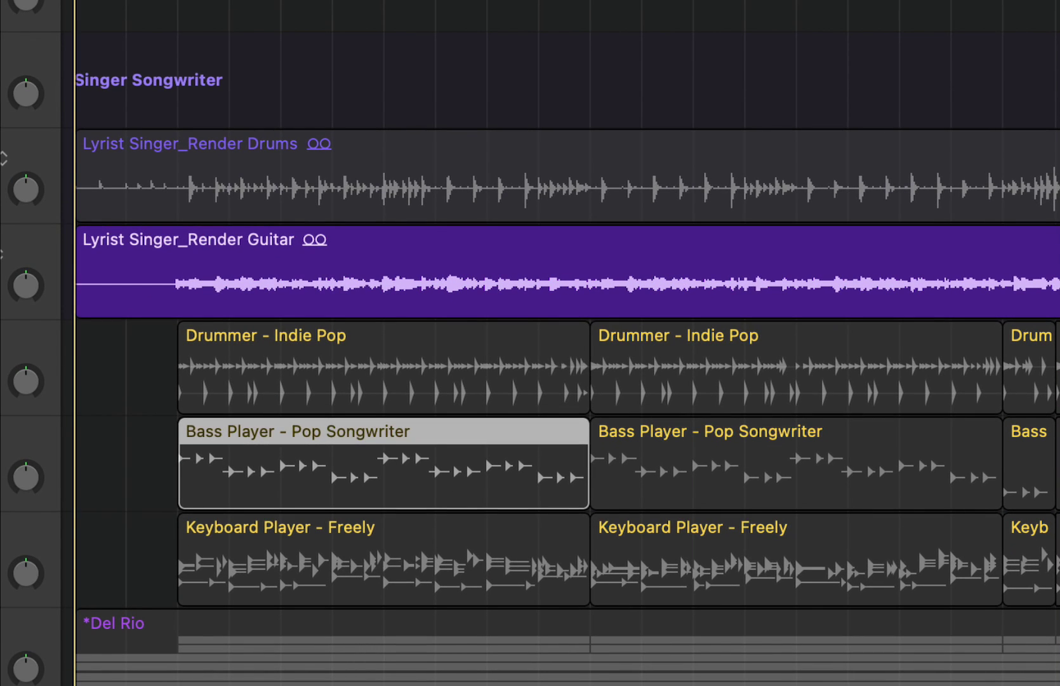
shift+click(444, 191)
key(space)
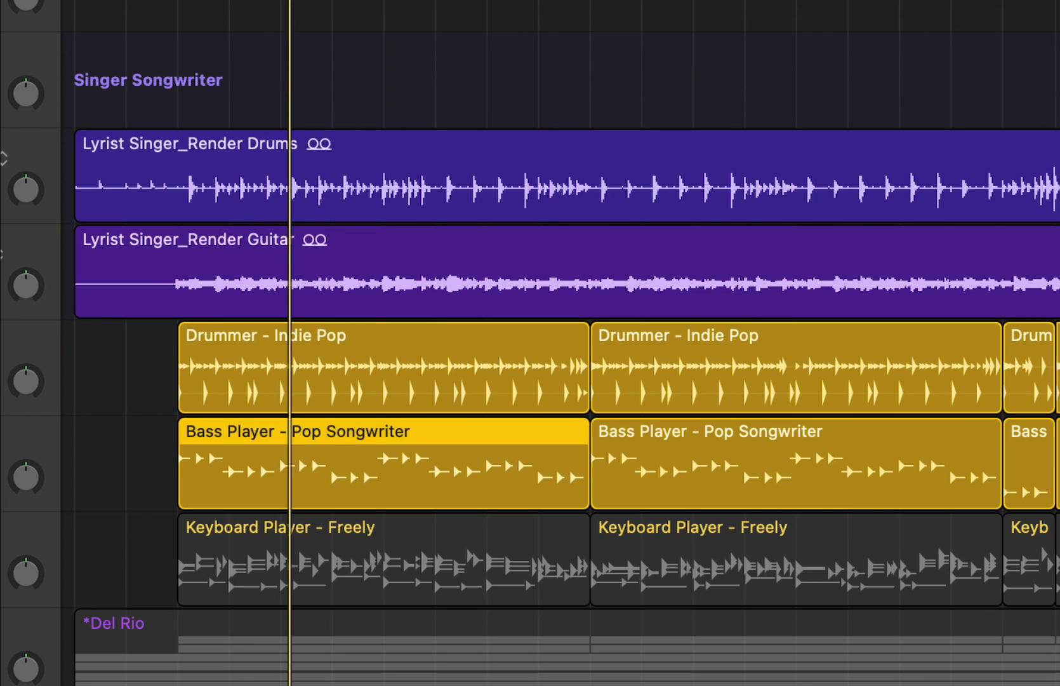
key(space)
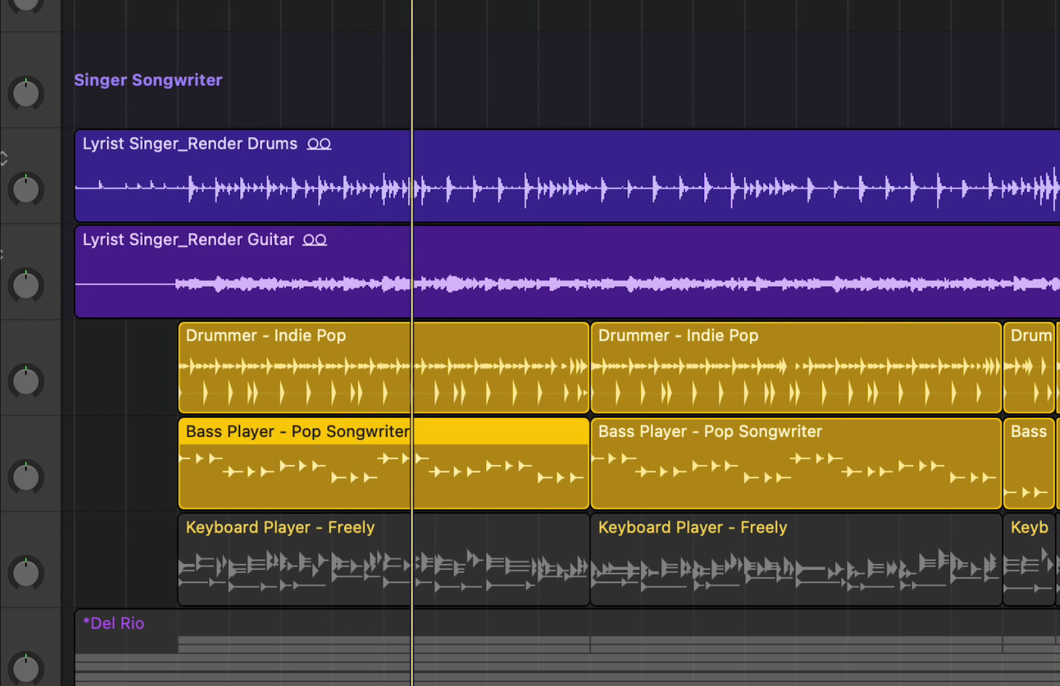
Play the Keyboard Player - Freely regions, then mute the Render Drums and Render Guitar regions.
scroll(174, 384, down, 5)
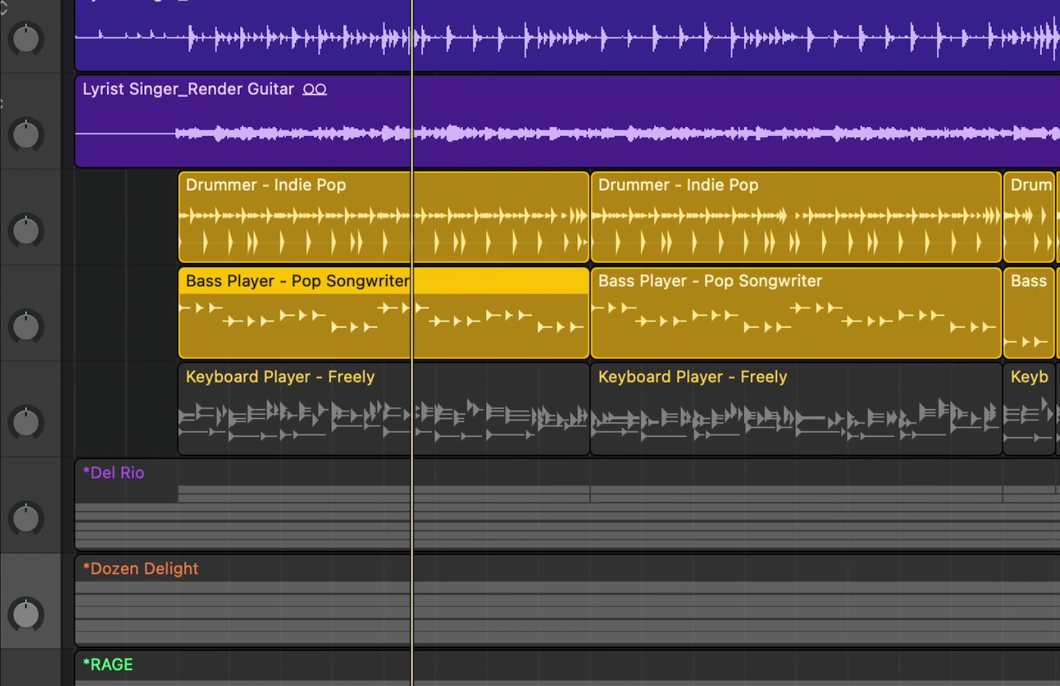
shift+click(191, 381)
key(shift+space)
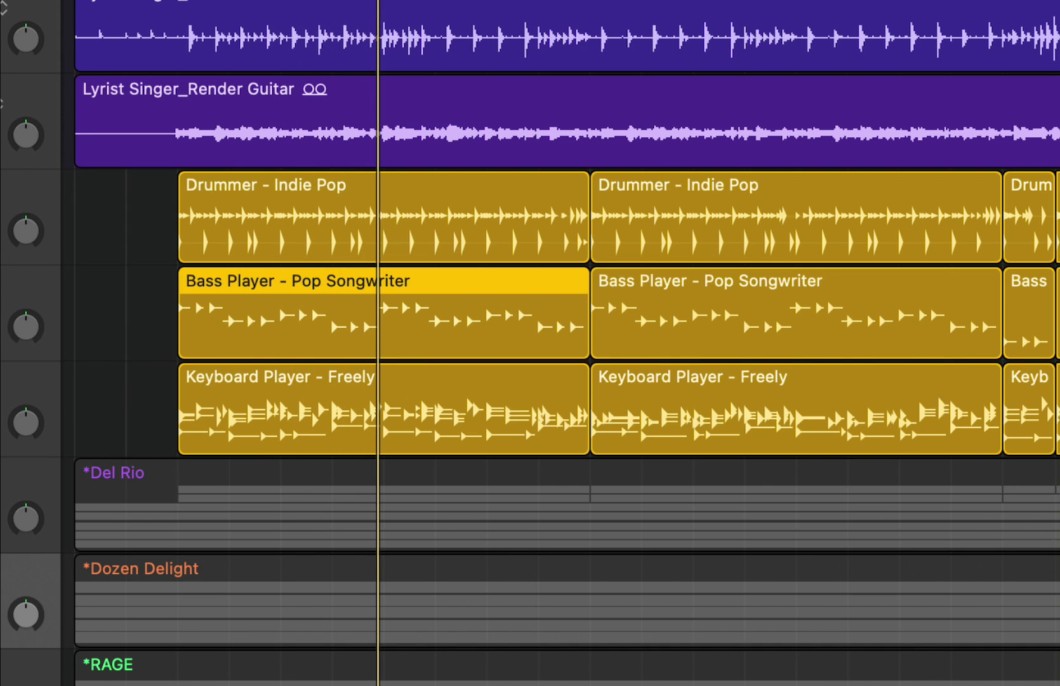
key(ctrl+m)
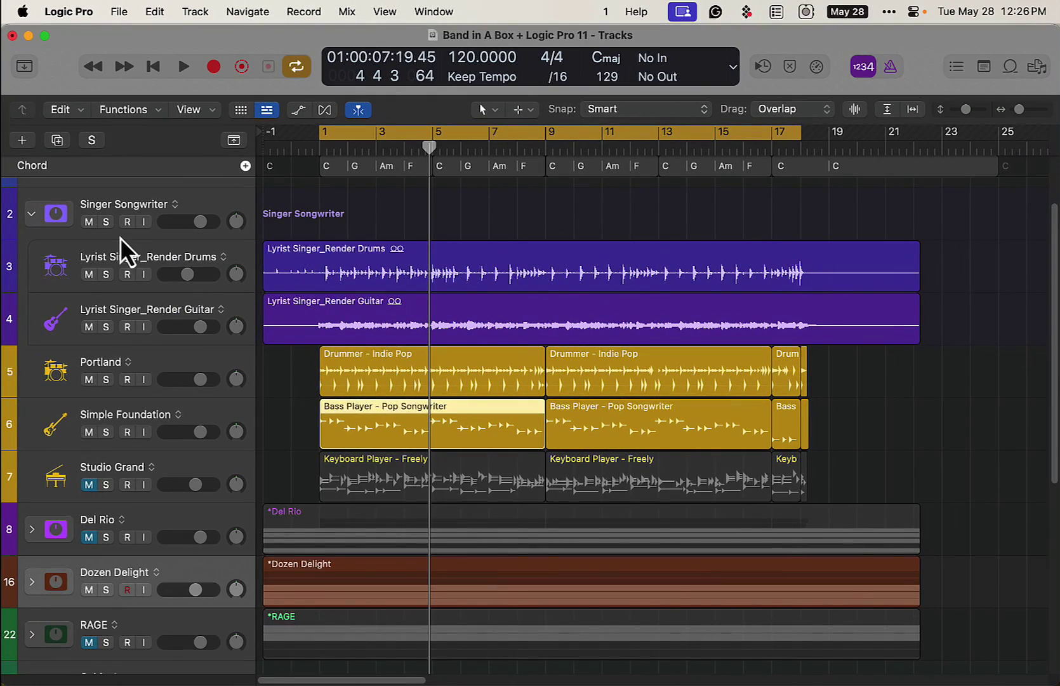
Solo the Portland drums, Simple Foundation bass and Dozen Delight stack, and start playback.
click(107, 379)
click(107, 431)
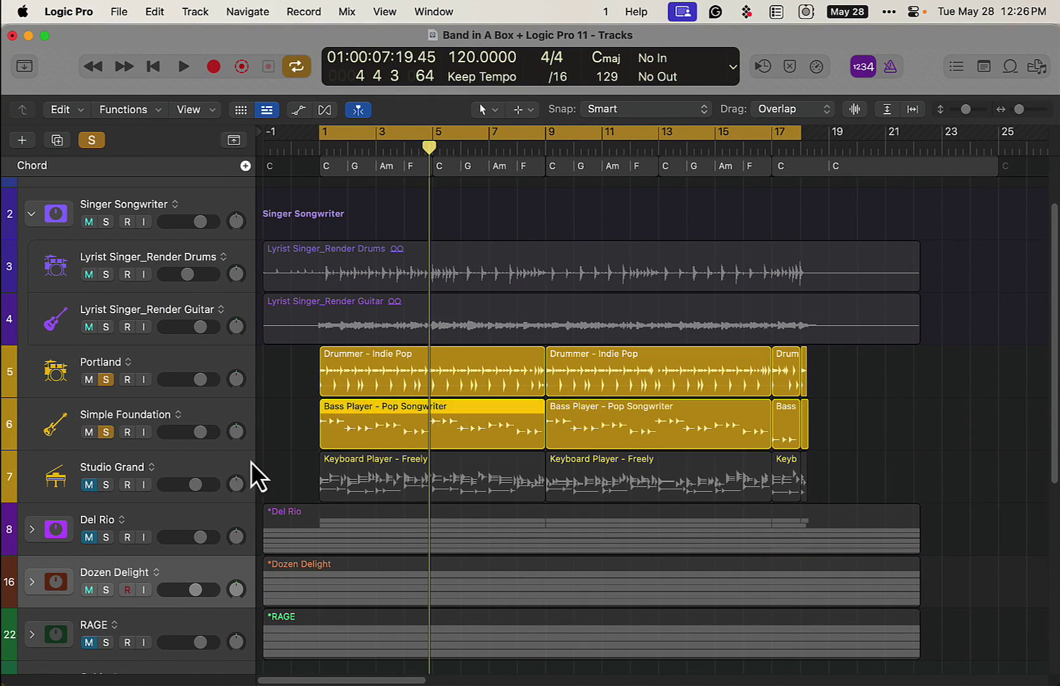
scroll(251, 463, down, 4)
click(107, 505)
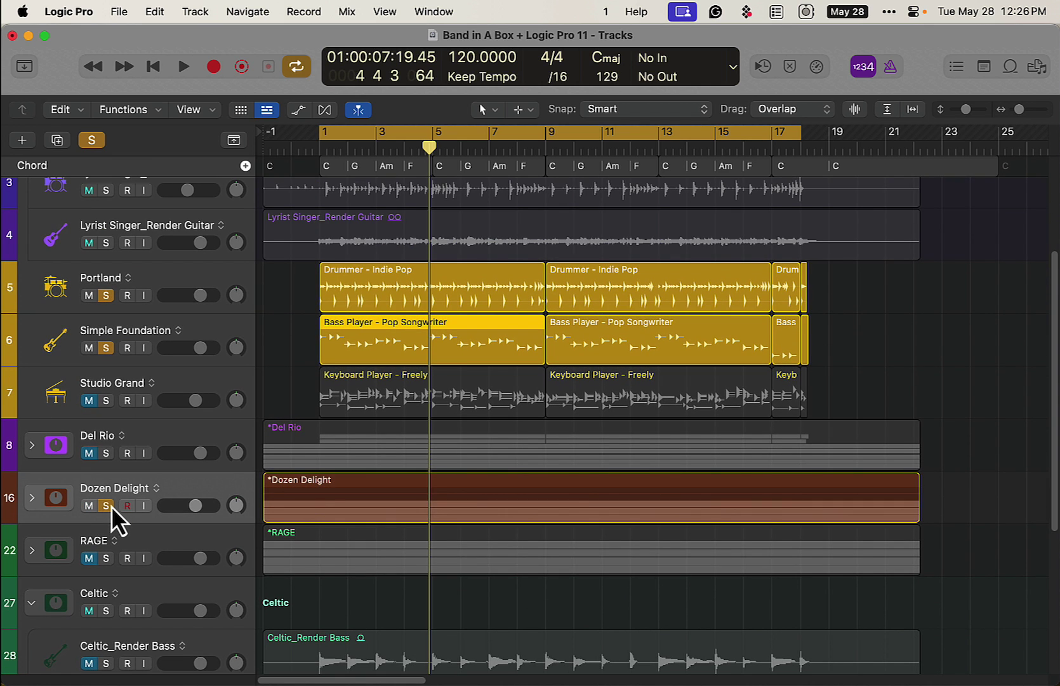
key(space)
Expand the Dozen Delight stack to inspect its tracks, then clear all soloing.
click(33, 498)
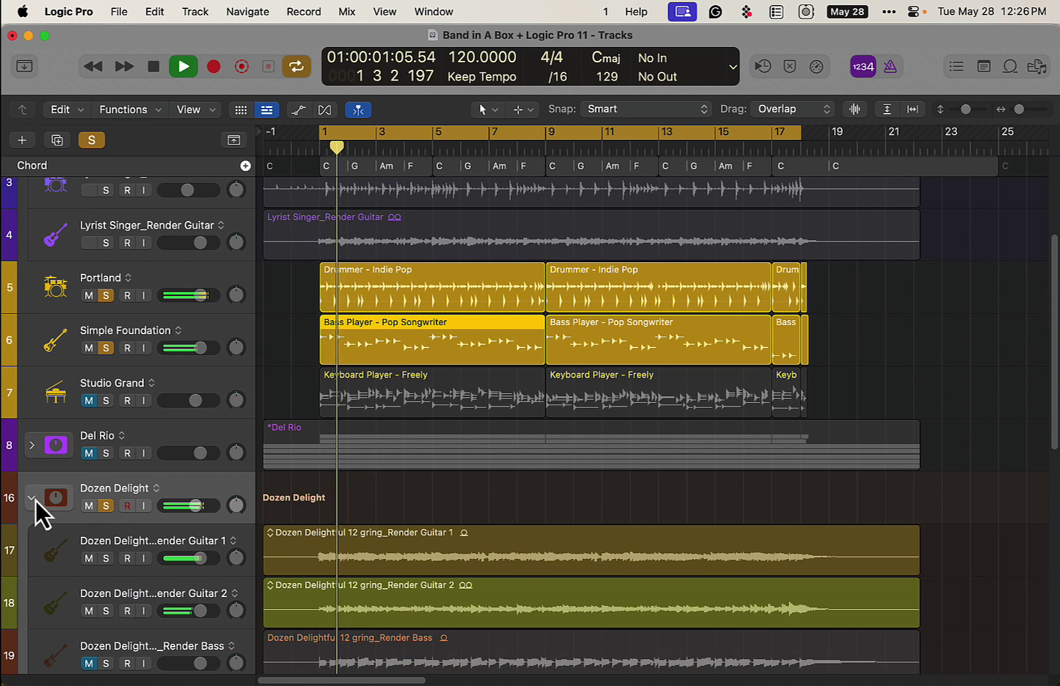
scroll(343, 486, down, 6)
scroll(342, 489, down, 2)
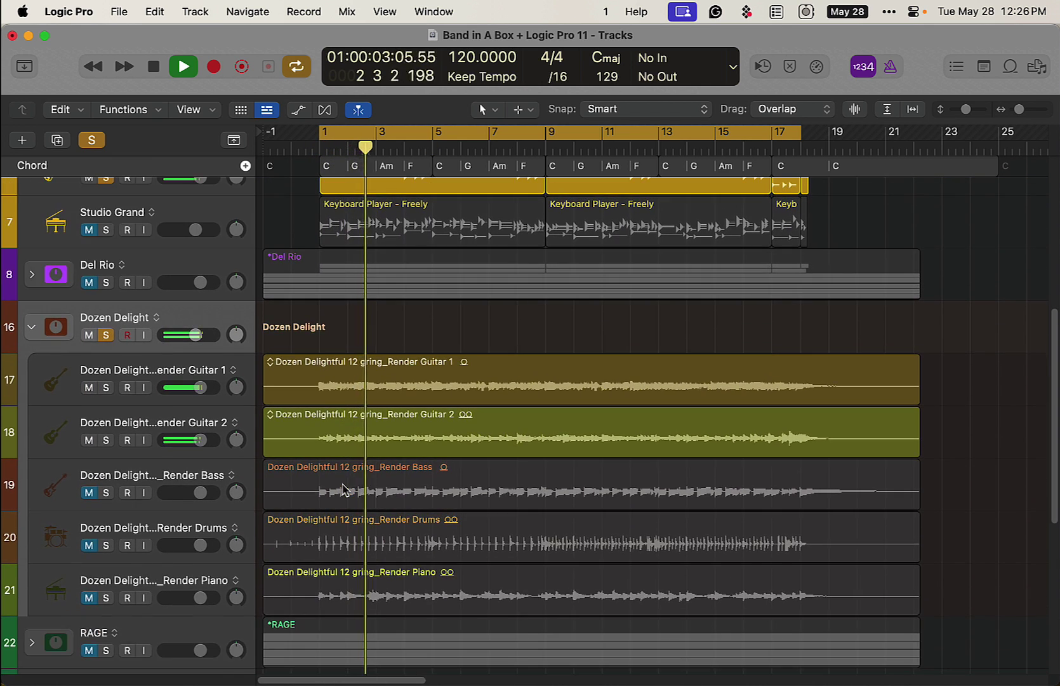
scroll(343, 488, down, 1)
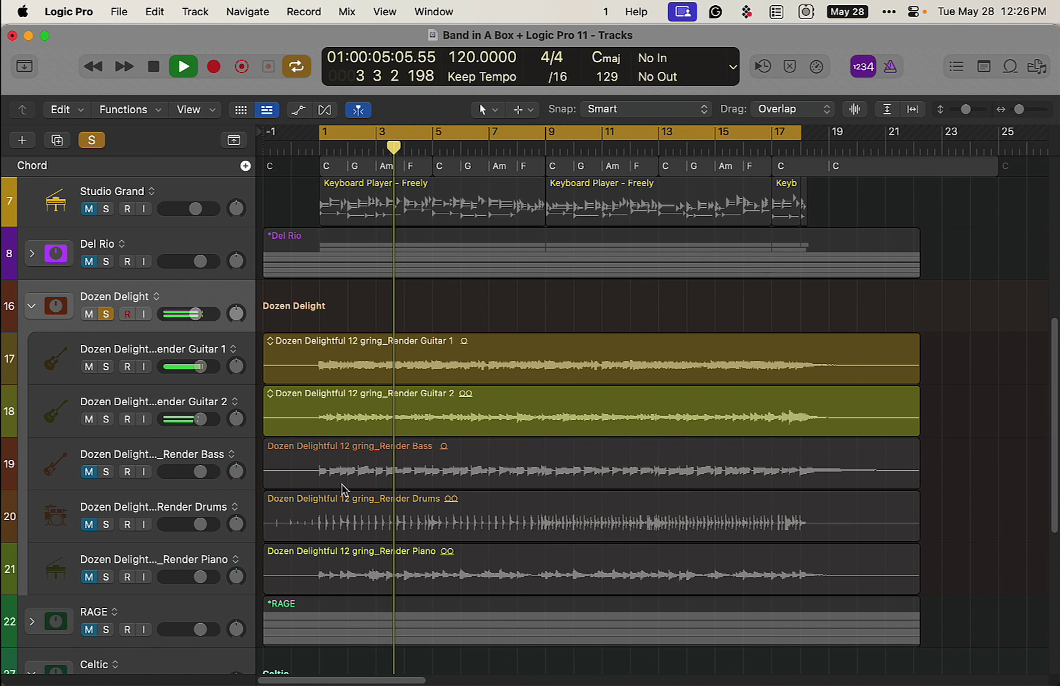
scroll(343, 489, down, 1)
scroll(343, 489, down, 1)
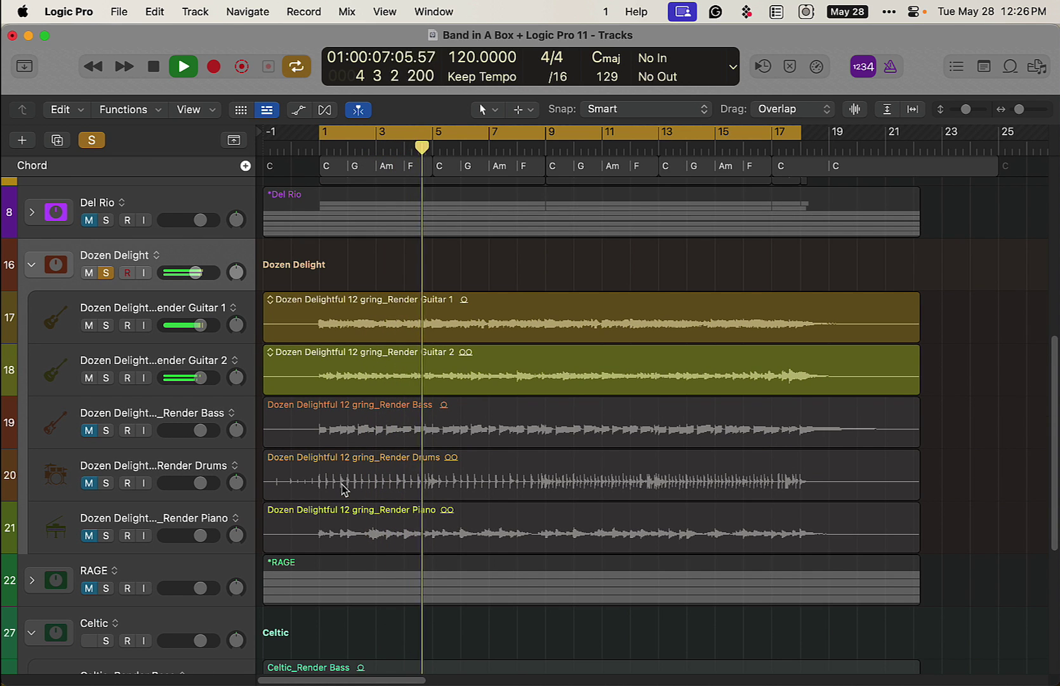
click(94, 142)
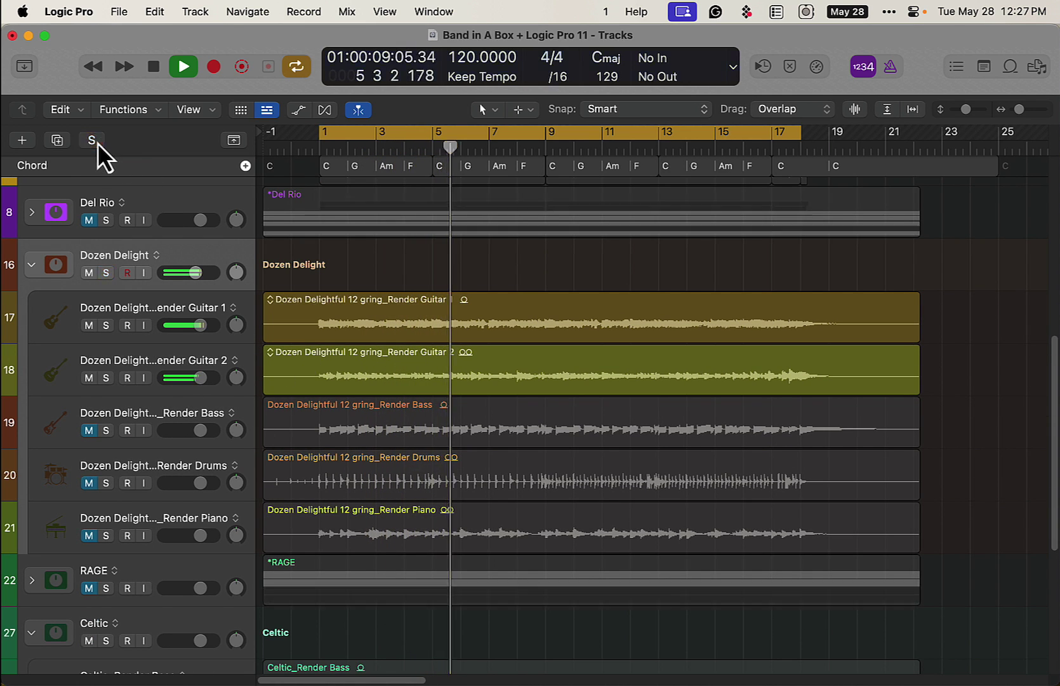
Toggle the Lyrist Singer_Render Drums mute, leaving it muted, and stop playback.
scroll(389, 369, up, 15)
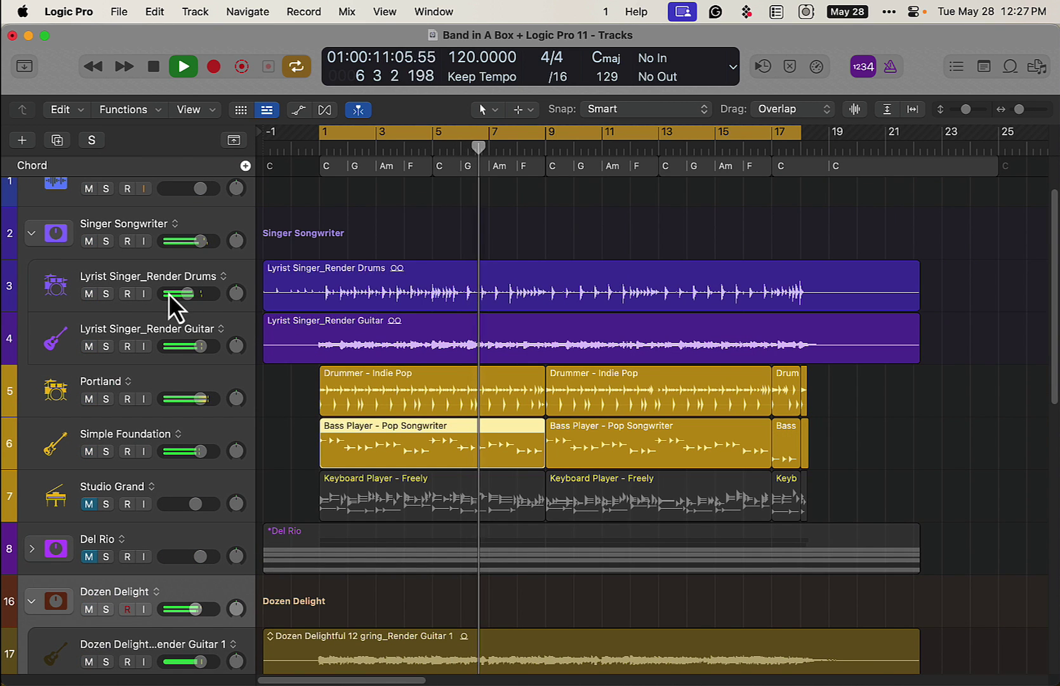
click(89, 294)
click(90, 293)
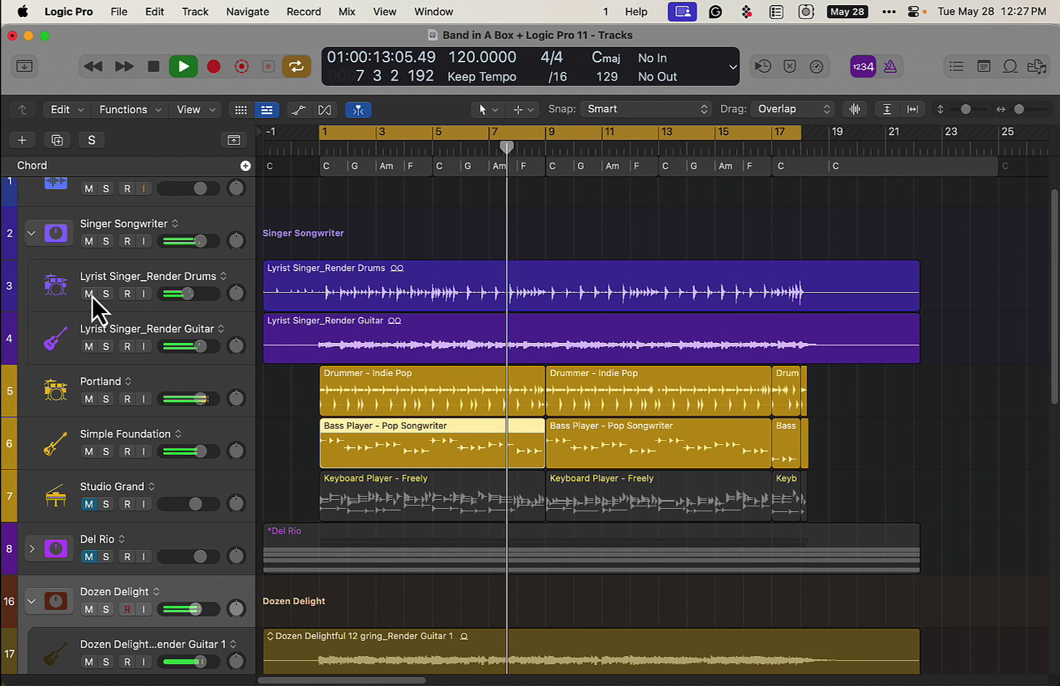
click(89, 294)
scroll(229, 351, down, 10)
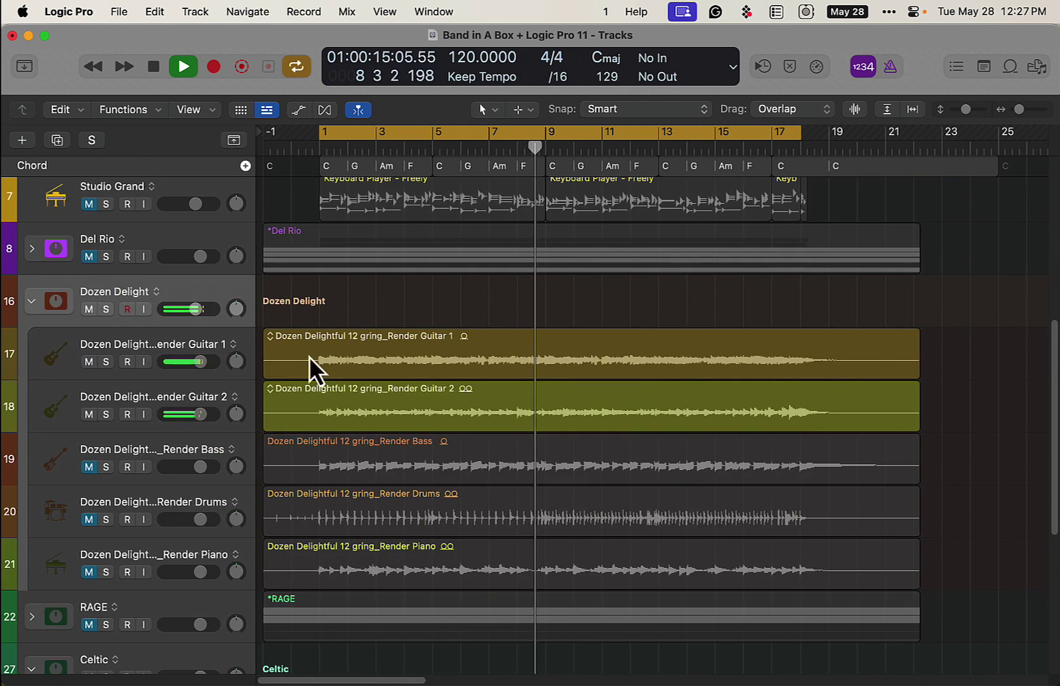
key(space)
Unmute, expand and solo the Del Rio stack.
scroll(429, 315, up, 1)
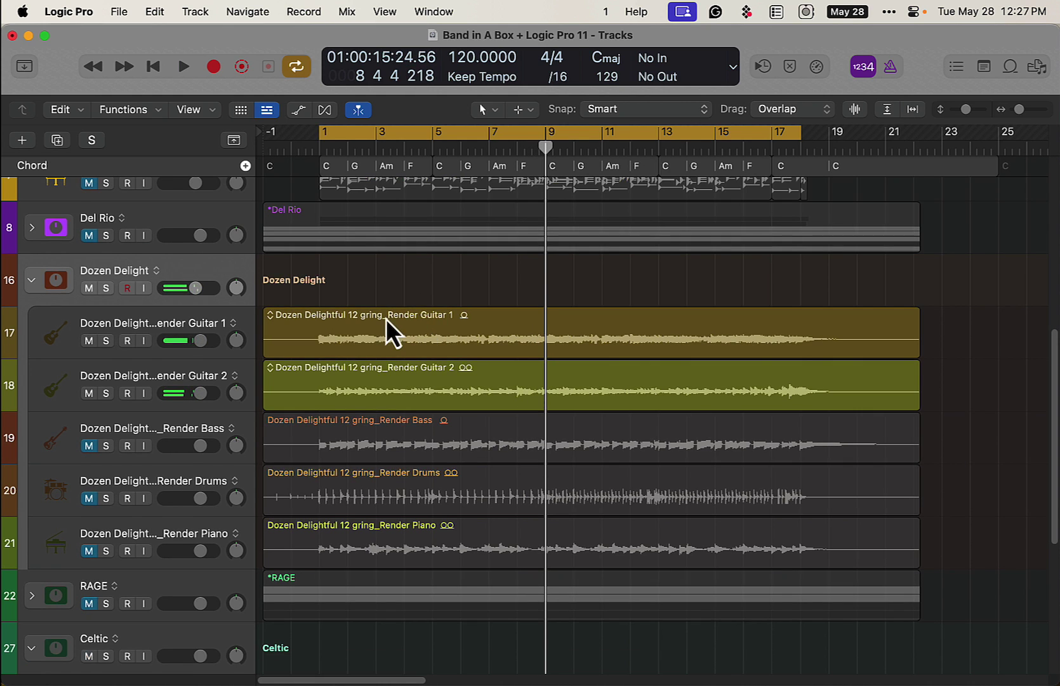
click(89, 276)
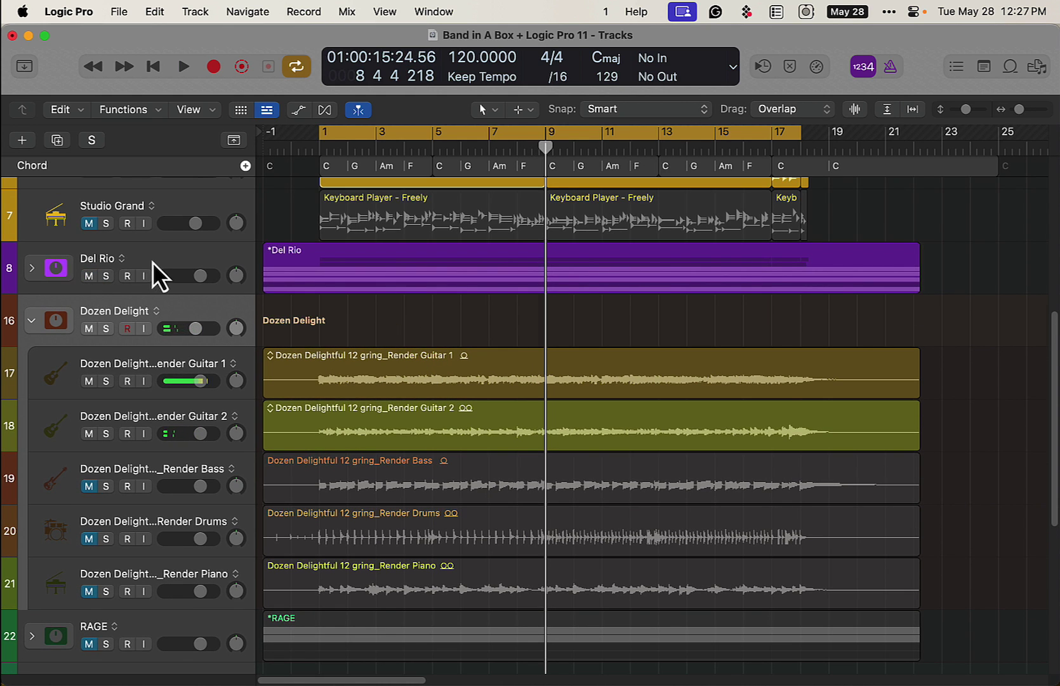
click(31, 267)
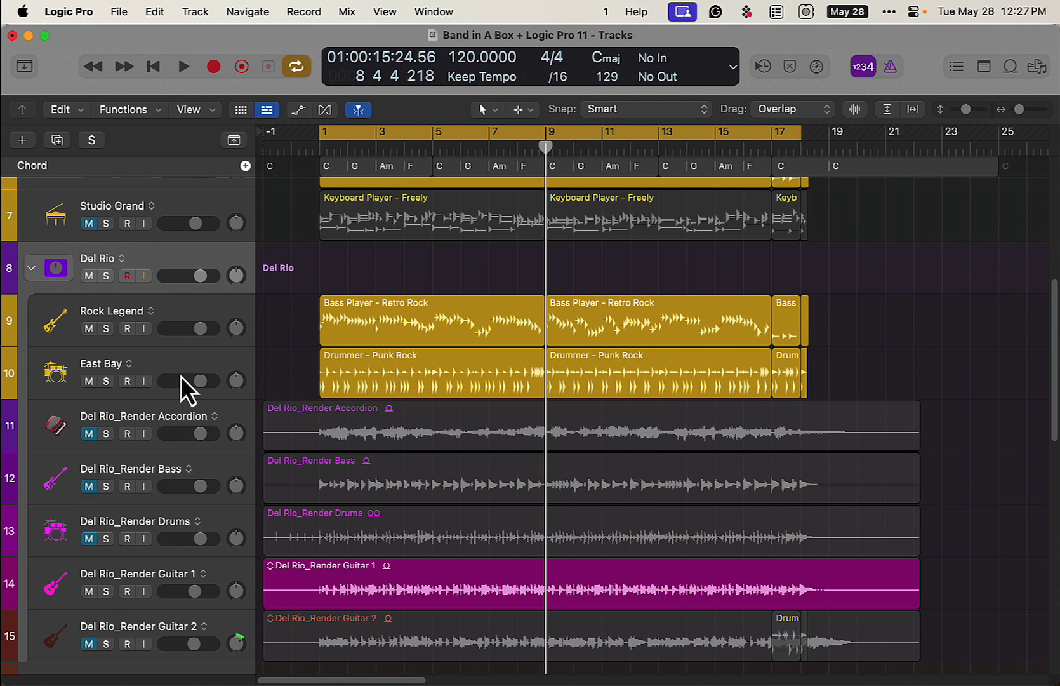
click(105, 276)
scroll(327, 328, up, 4)
scroll(328, 337, down, 3)
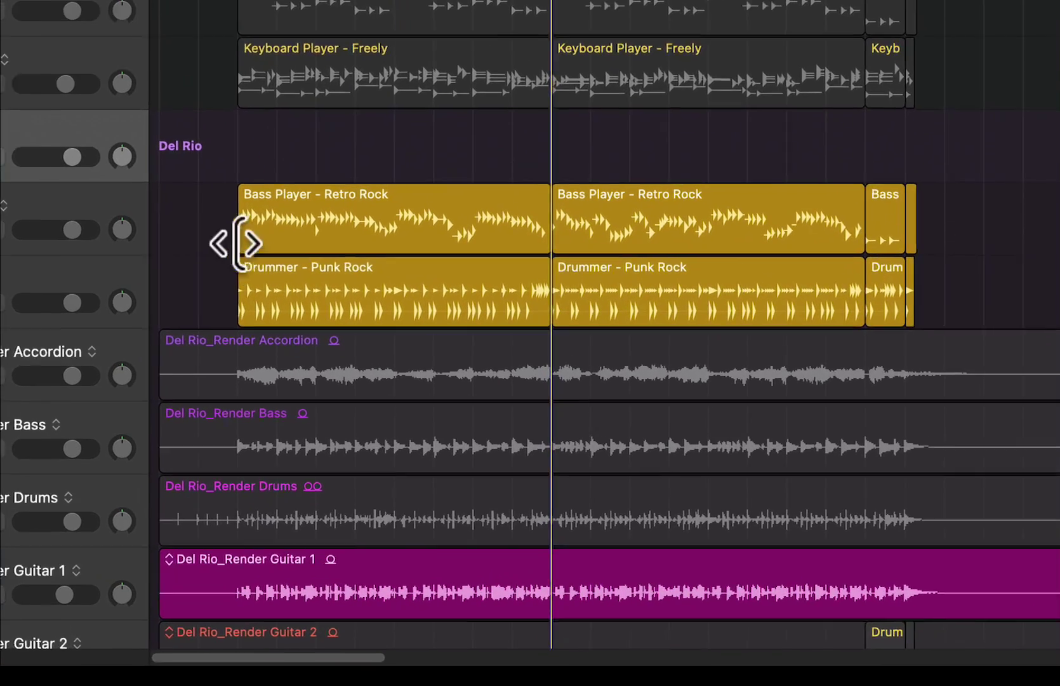
Play the Del Rio stack from bar 1, then select Render Guitar 2 and the East Bay drummer track.
key(Return)
key(space)
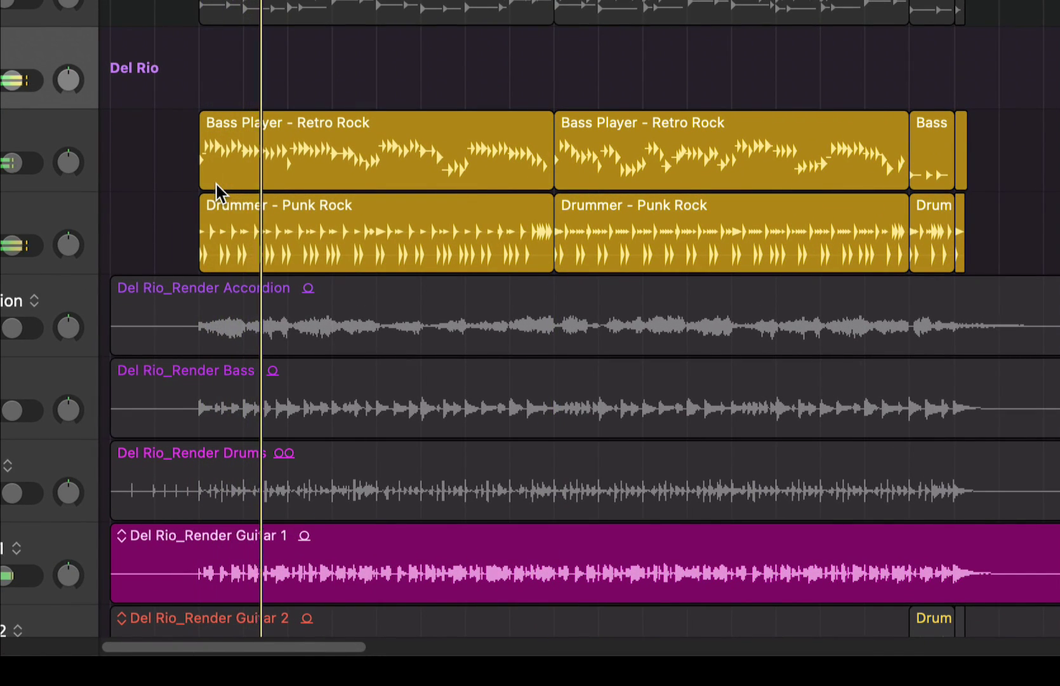
scroll(289, 343, down, 5)
scroll(289, 343, down, 5)
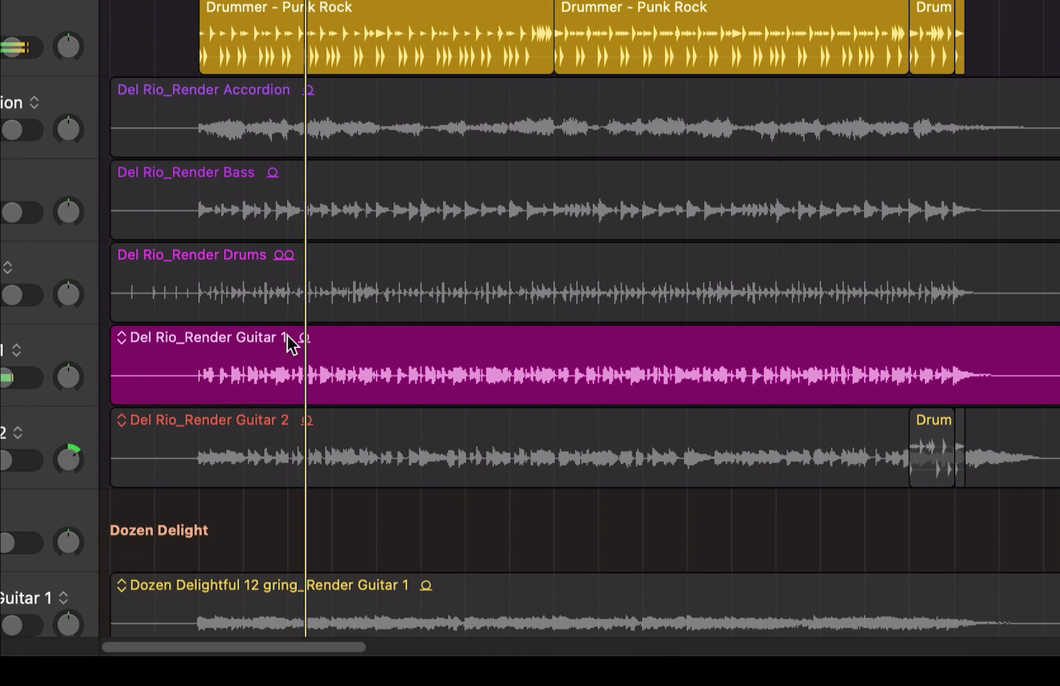
shift+click(508, 444)
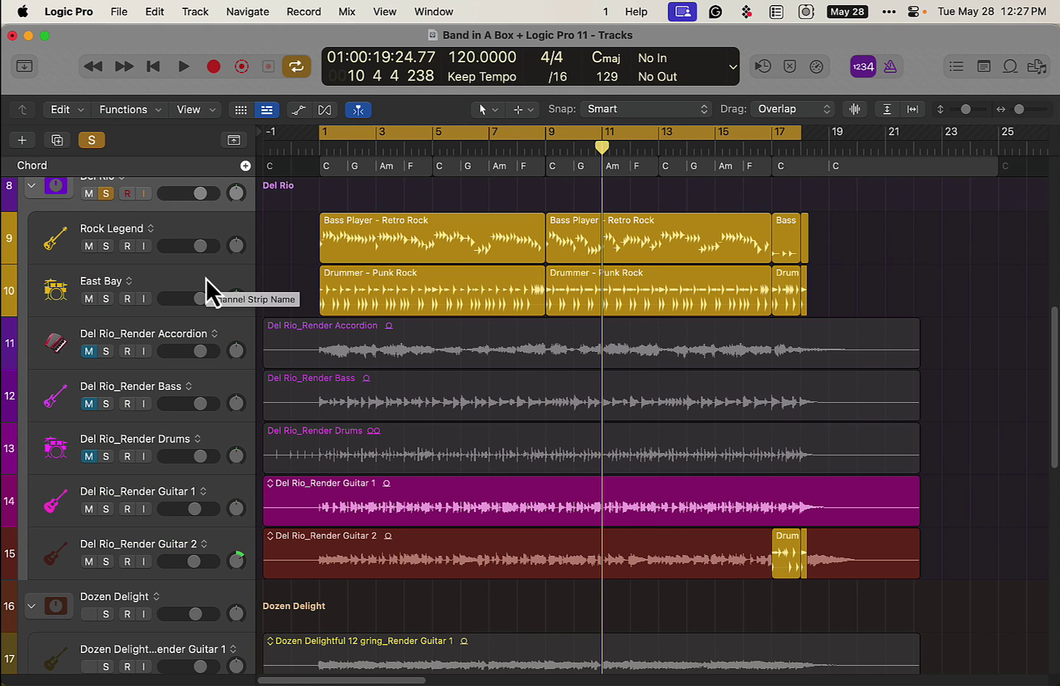
click(206, 278)
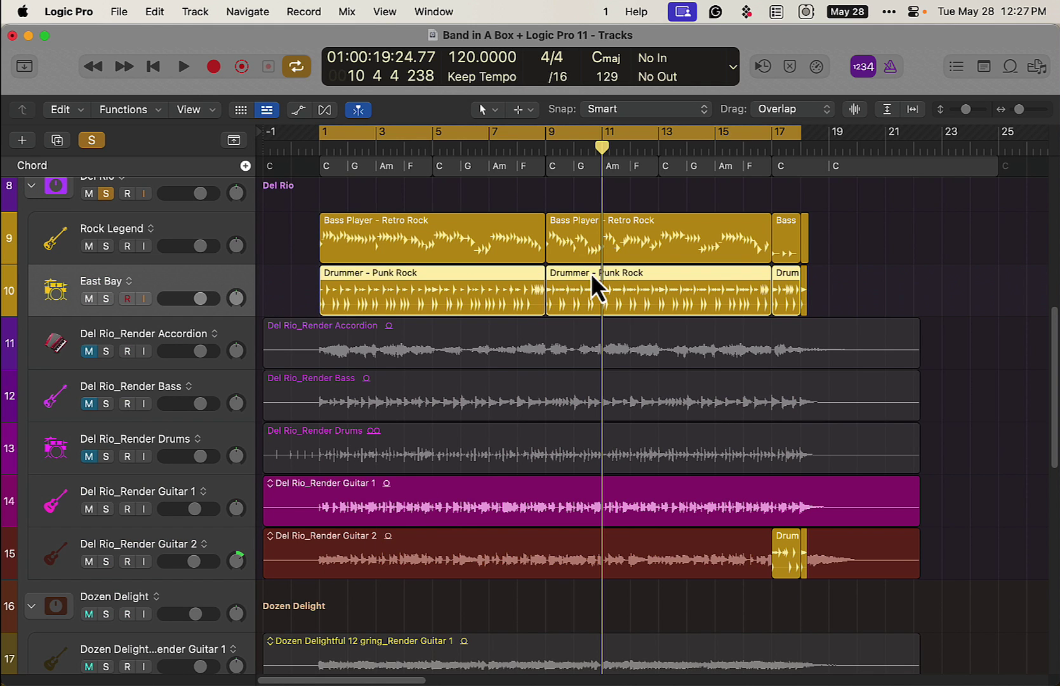
Set the East Bay Punk Rock drummer's Follow Rhythm track to Off and play the new pattern.
double_click(493, 275)
click(687, 648)
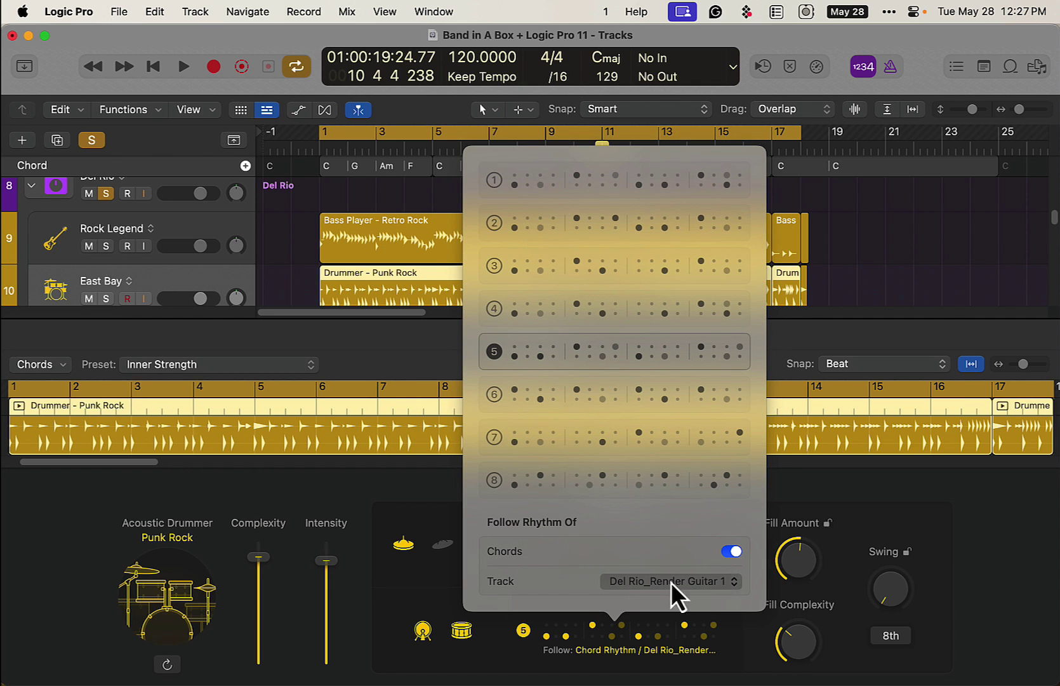
click(696, 587)
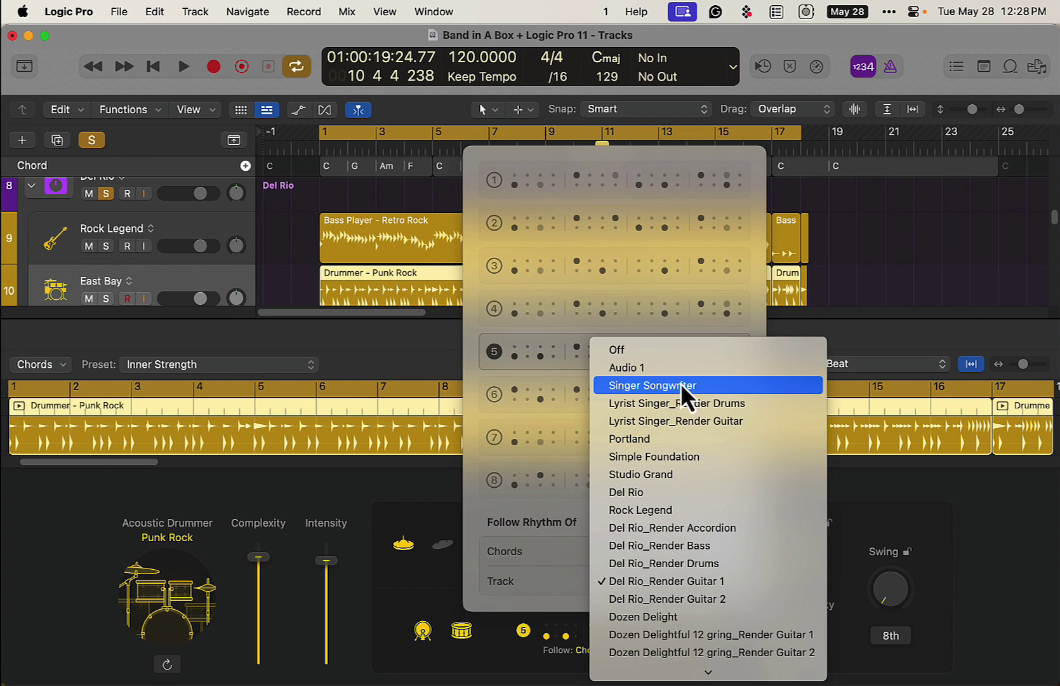
click(678, 351)
click(679, 355)
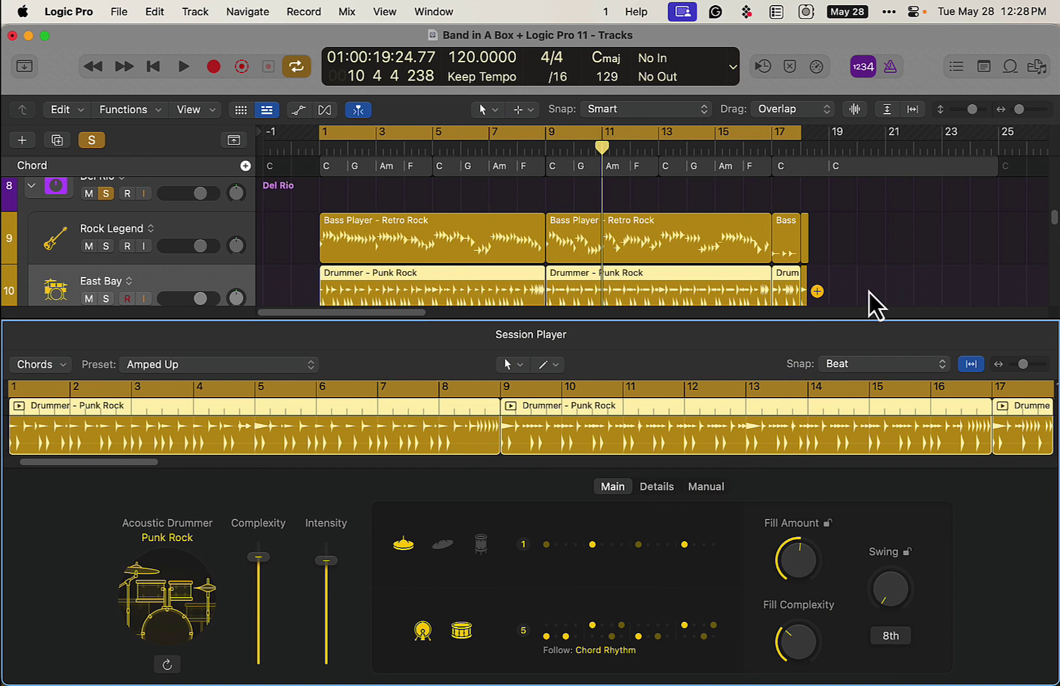
key(space)
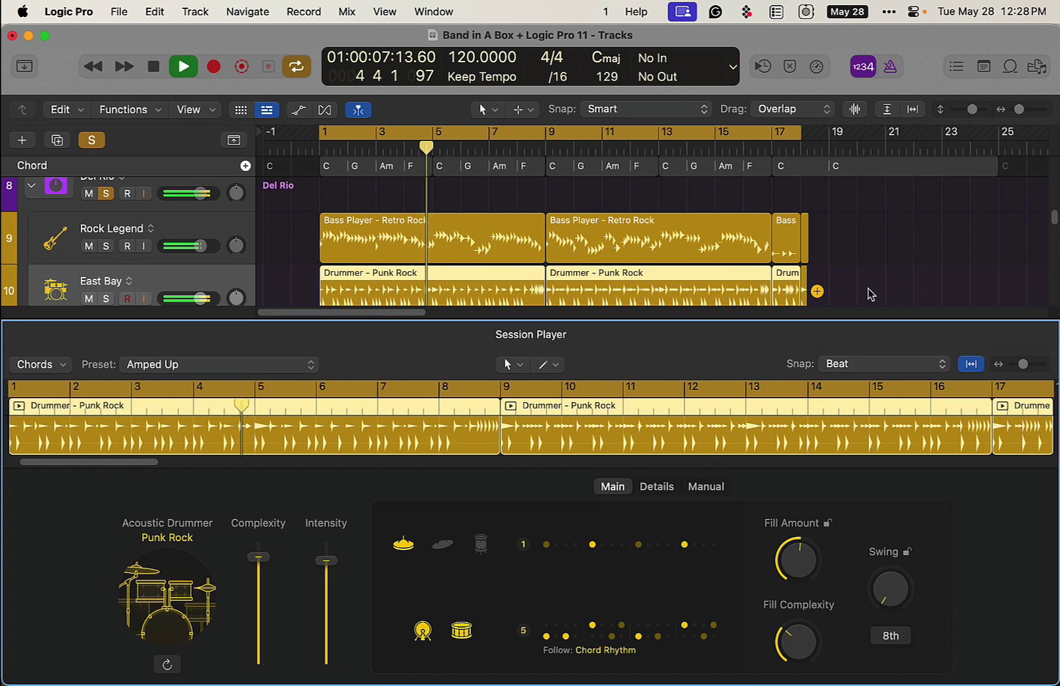
Stop playback and briefly show, then hide, the mixer.
key(space)
key(x)
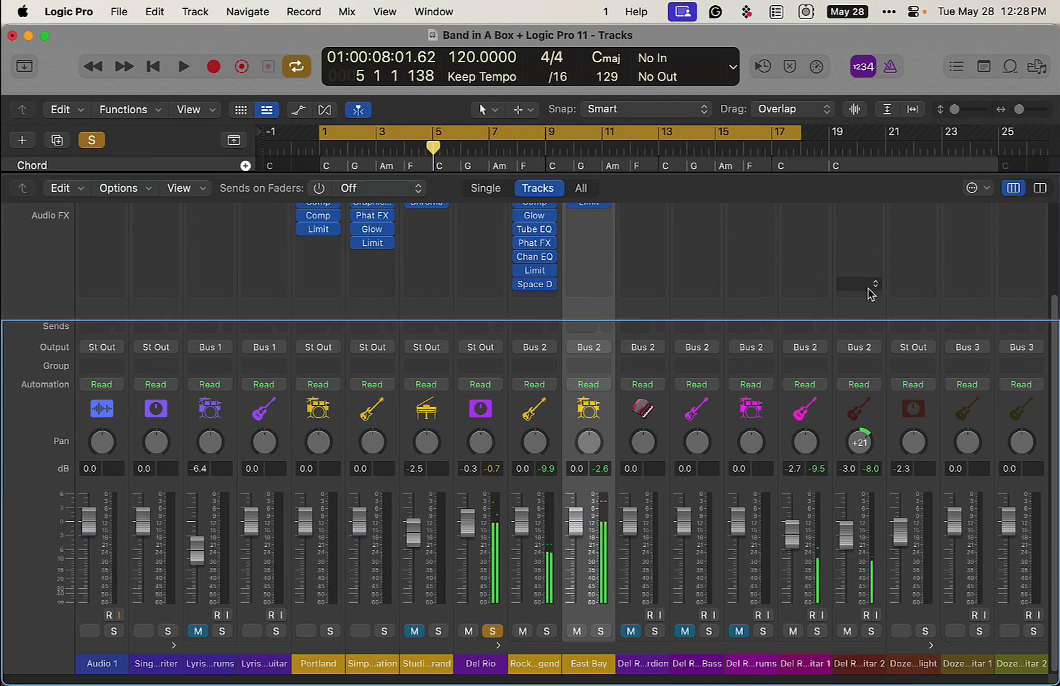
key(x)
Review the Retro Rock bass regions' rhythm options, then deselect and hide the Session Player editor.
scroll(694, 453, up, 2)
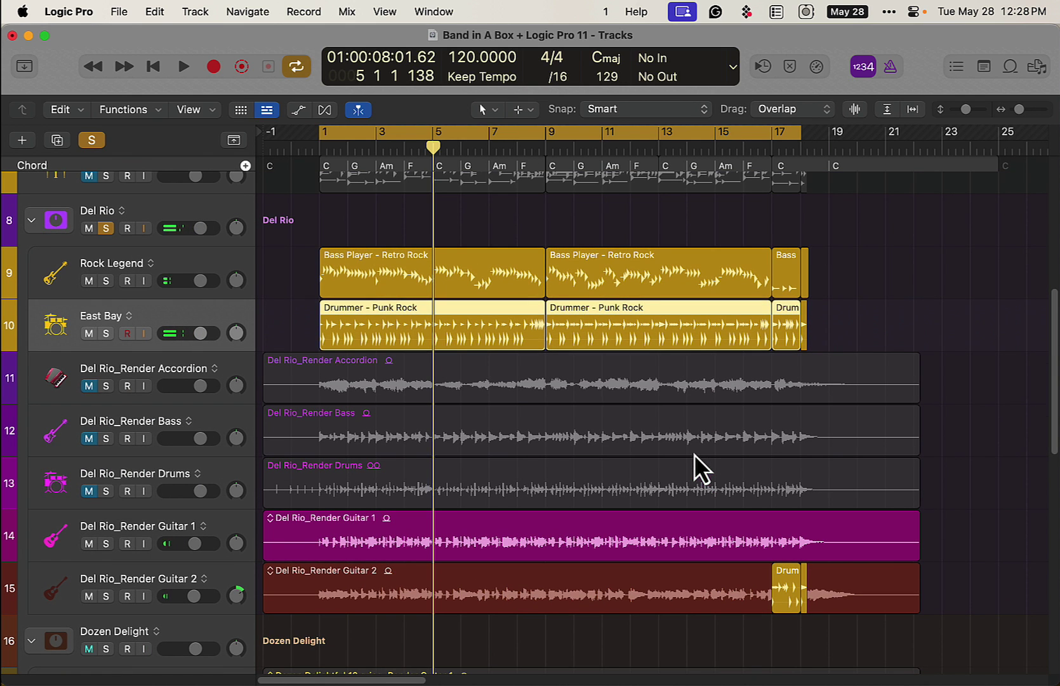
click(400, 275)
double_click(448, 263)
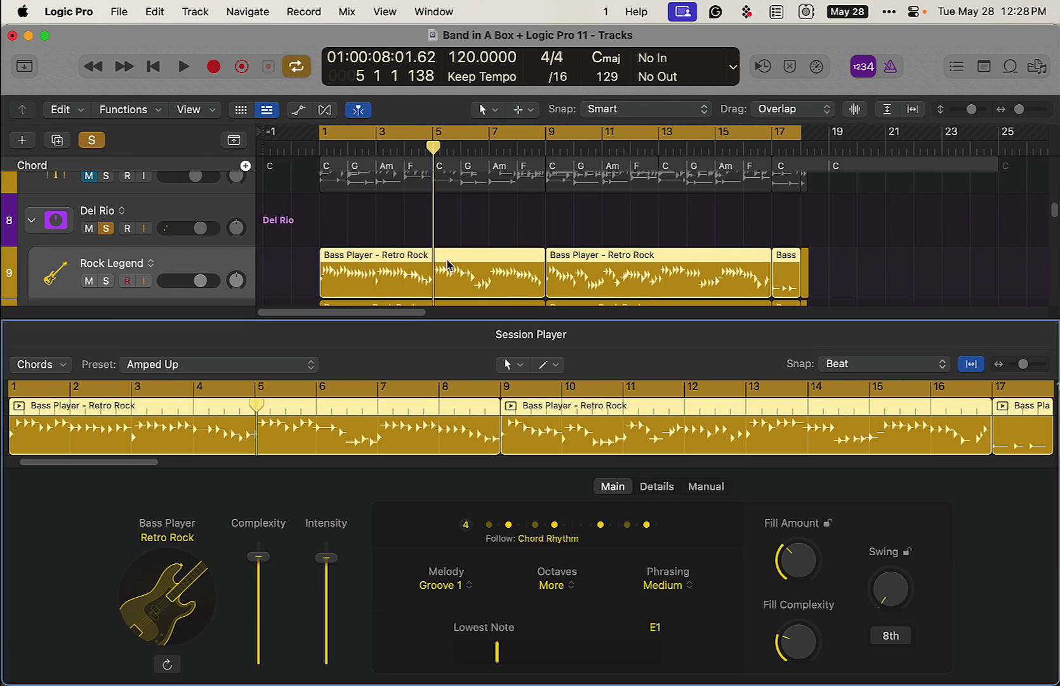
click(594, 538)
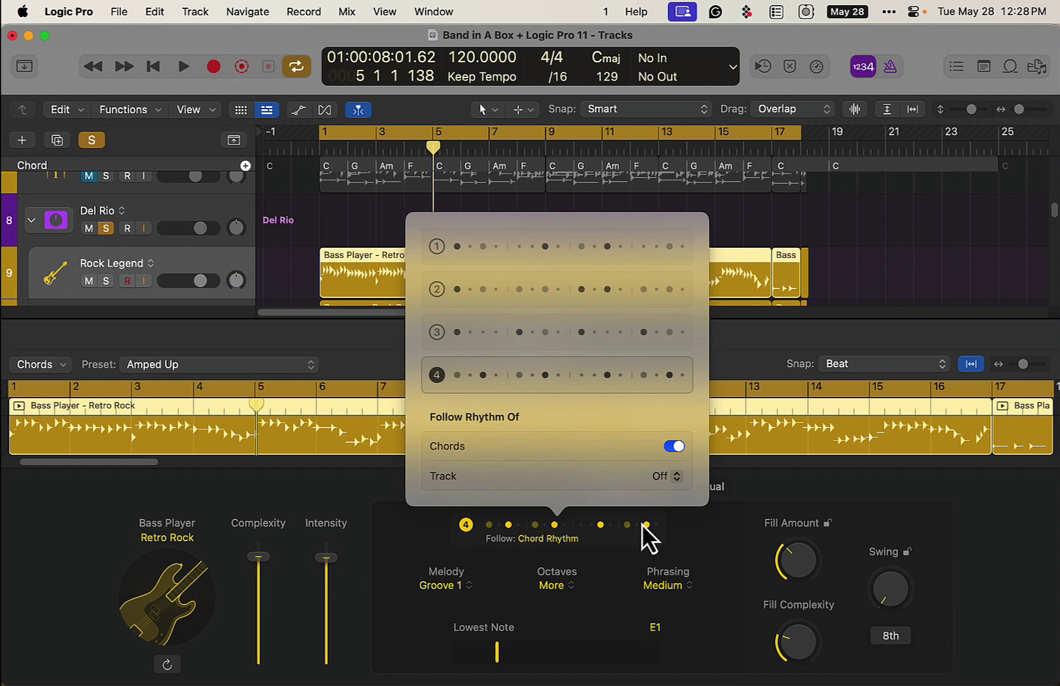
click(883, 285)
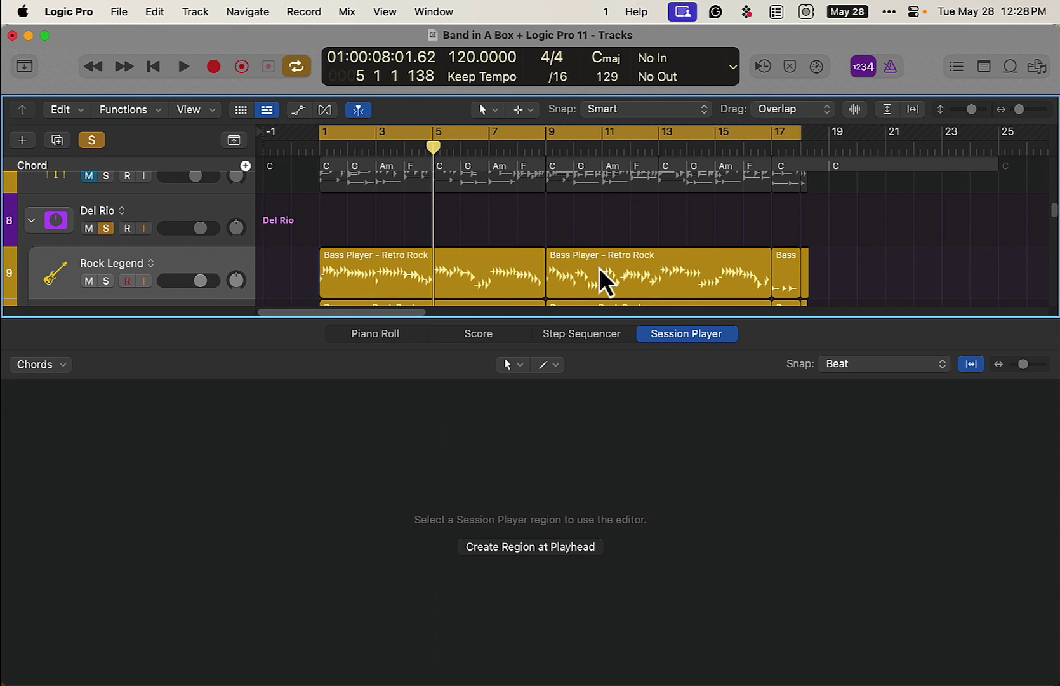
key(e)
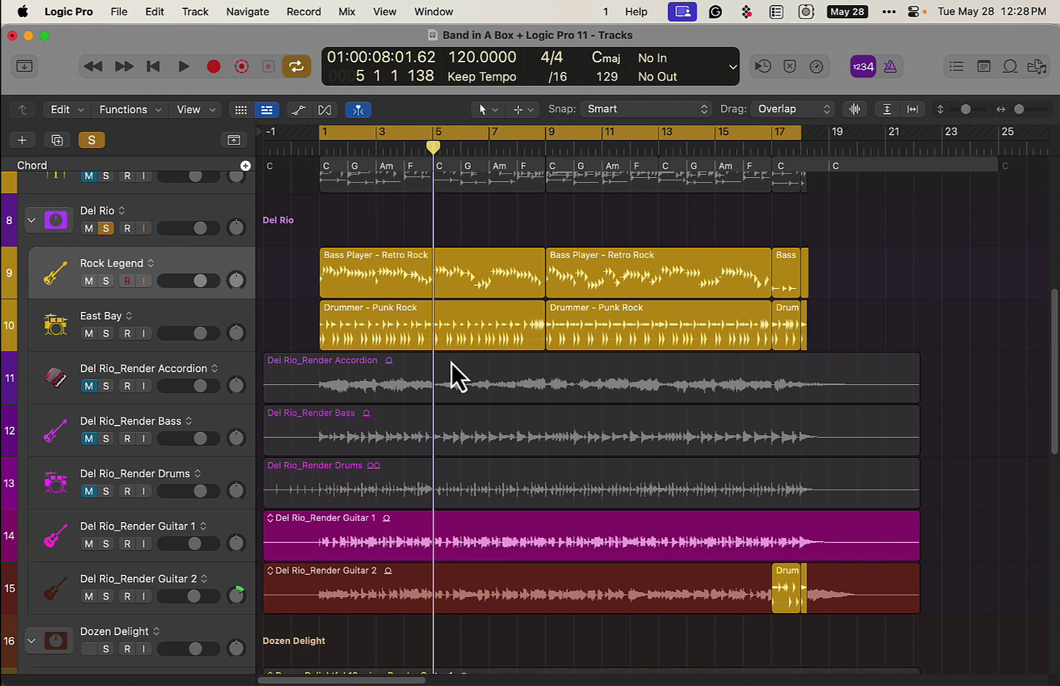
Unsolo and collapse Del Rio, solo Dozen Delight, unmute its bass, drums and piano, and audition.
click(104, 228)
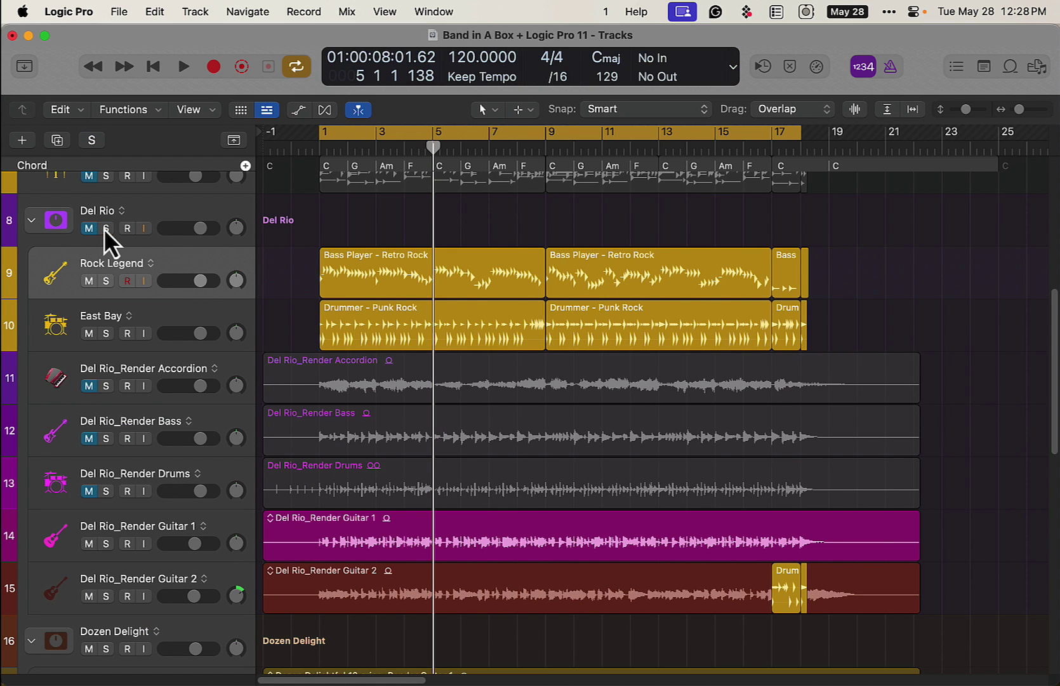
click(35, 223)
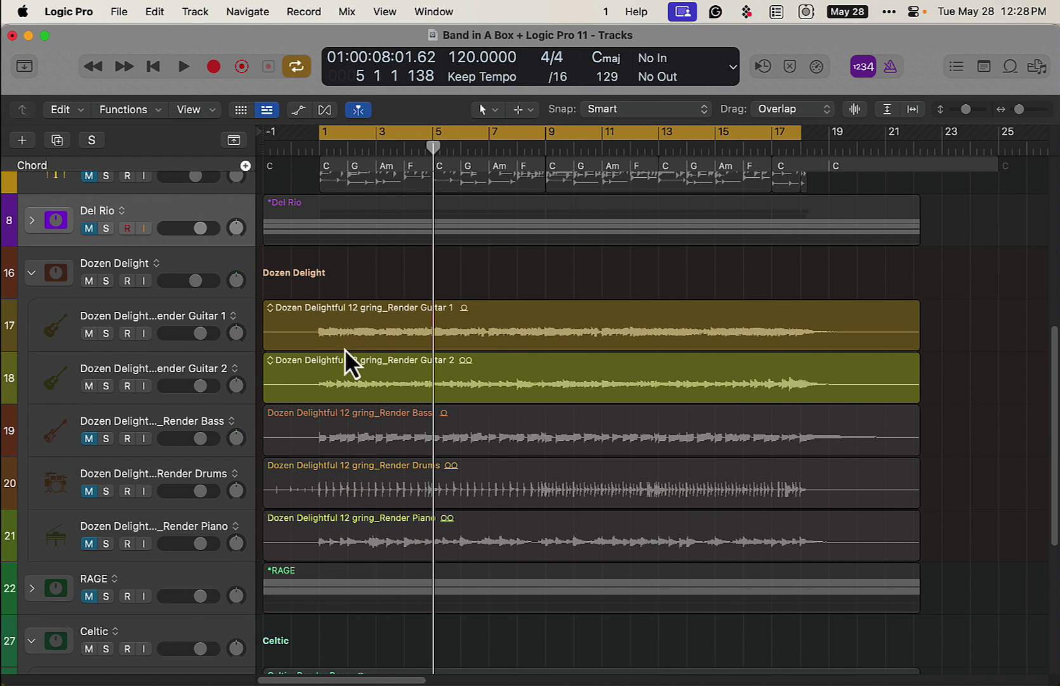
click(106, 281)
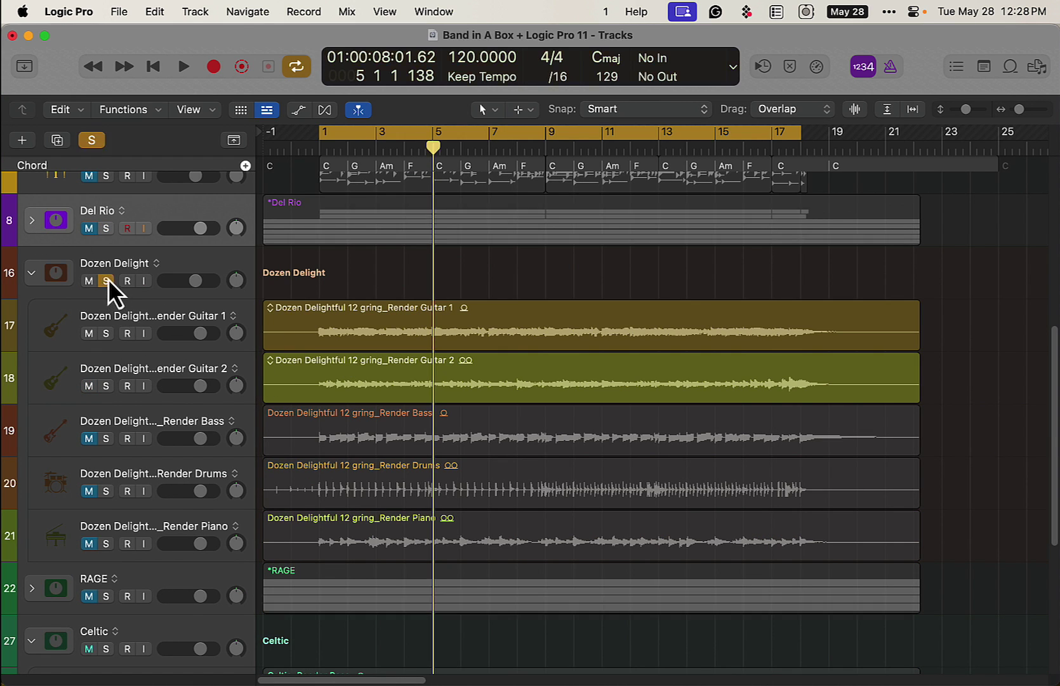
click(89, 439)
click(89, 490)
click(90, 542)
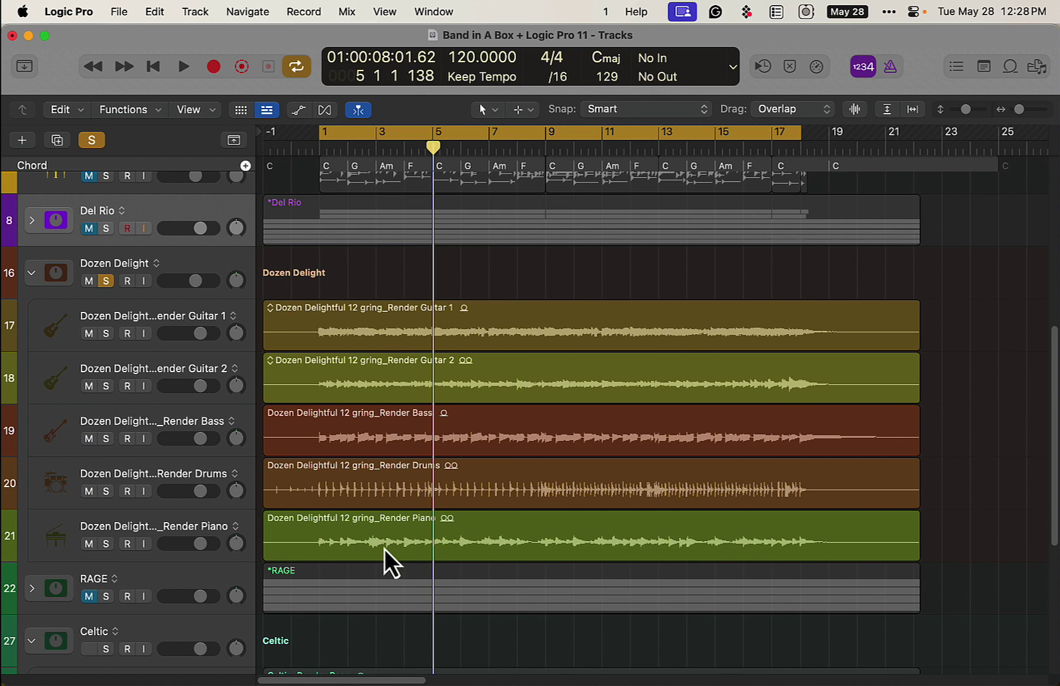
key(space)
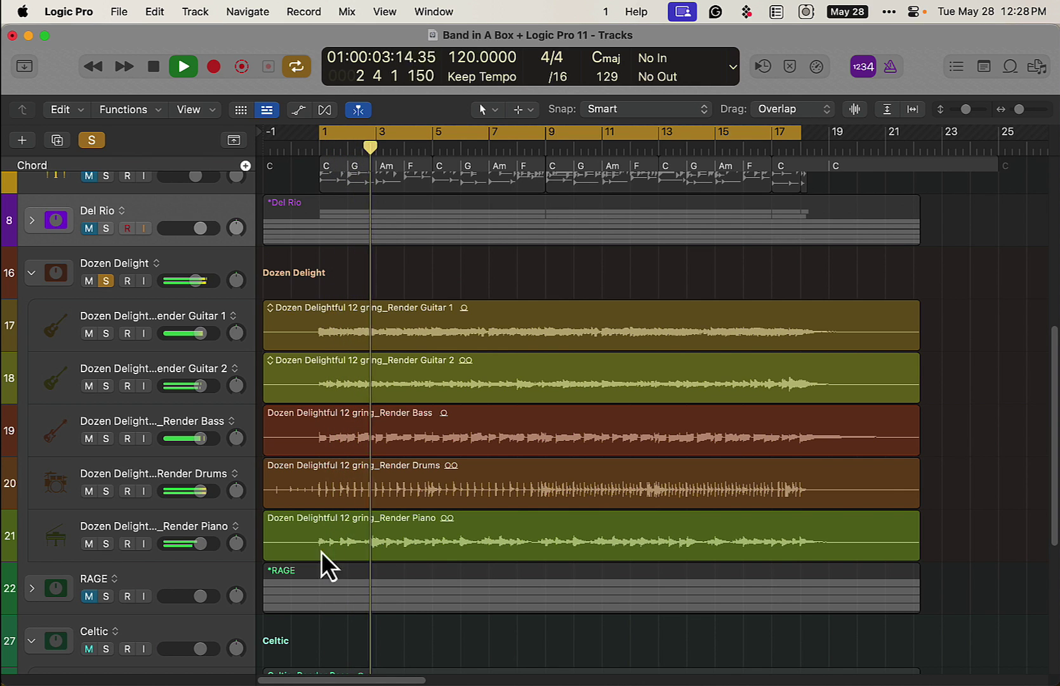
key(space)
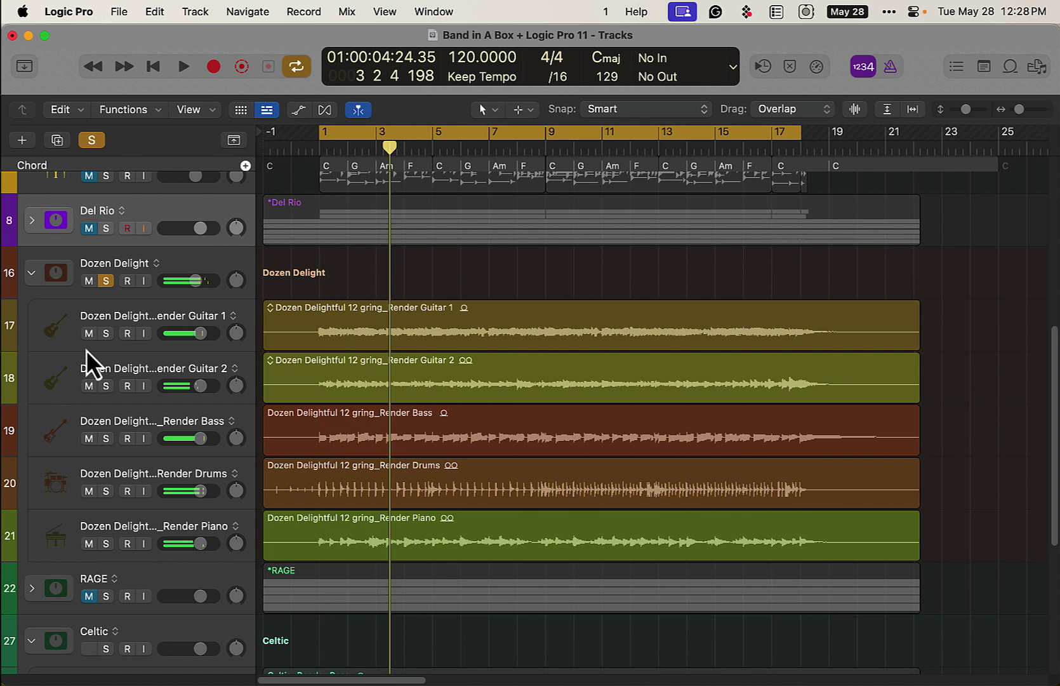
Replace the Dozen Delight folder solo with solos on its Guitar 1, Guitar 2 and piano tracks.
click(106, 280)
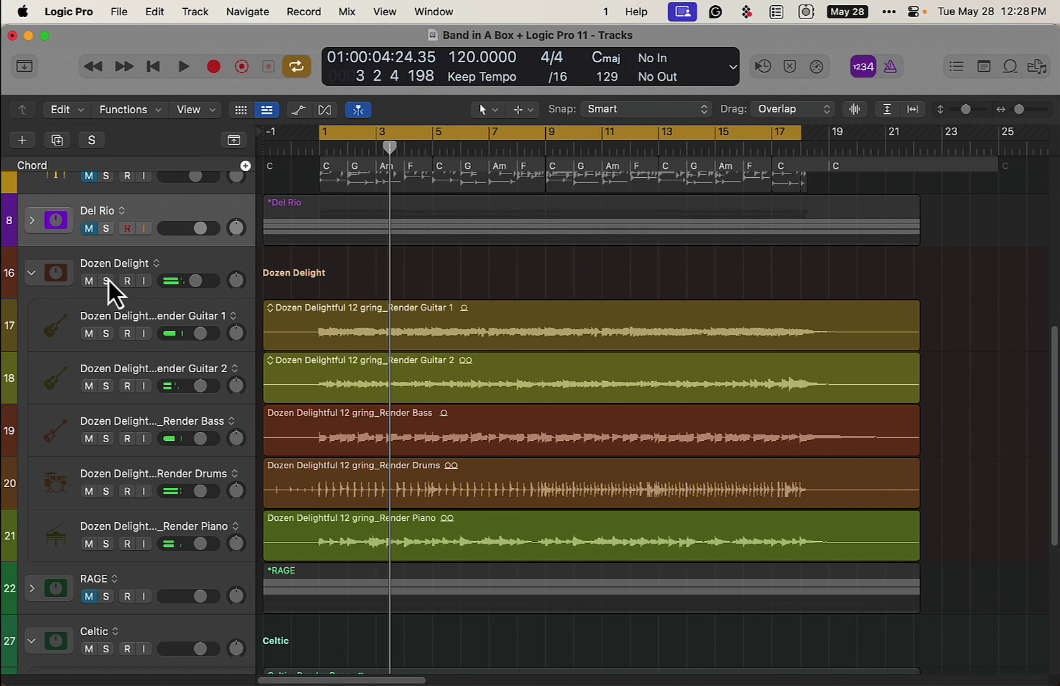
click(106, 333)
click(106, 385)
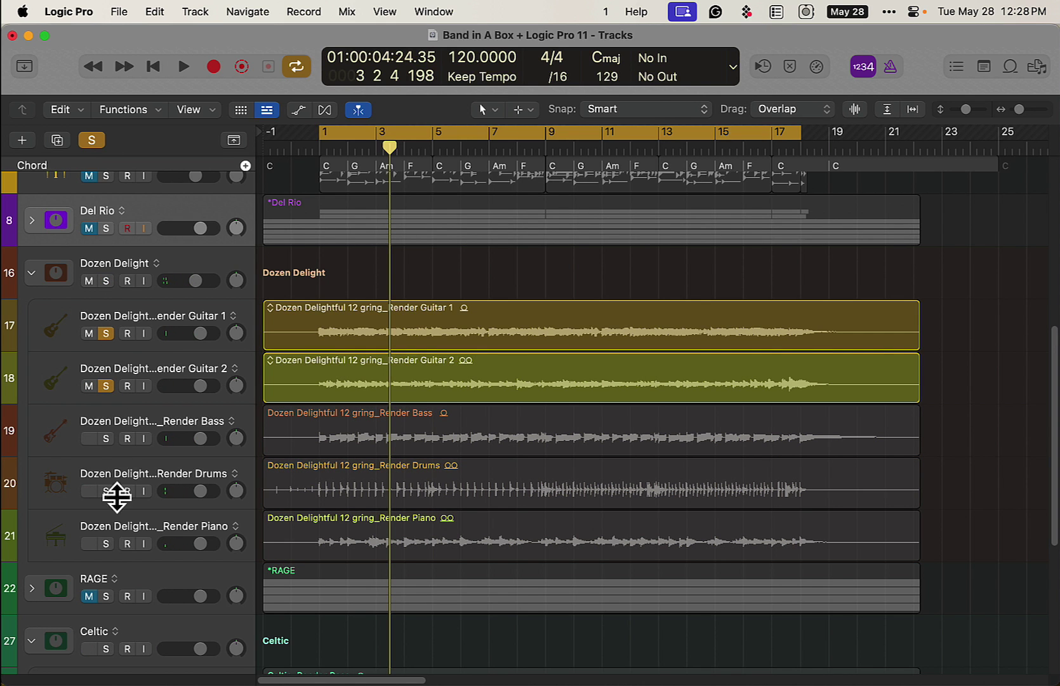
click(108, 544)
scroll(391, 509, up, 5)
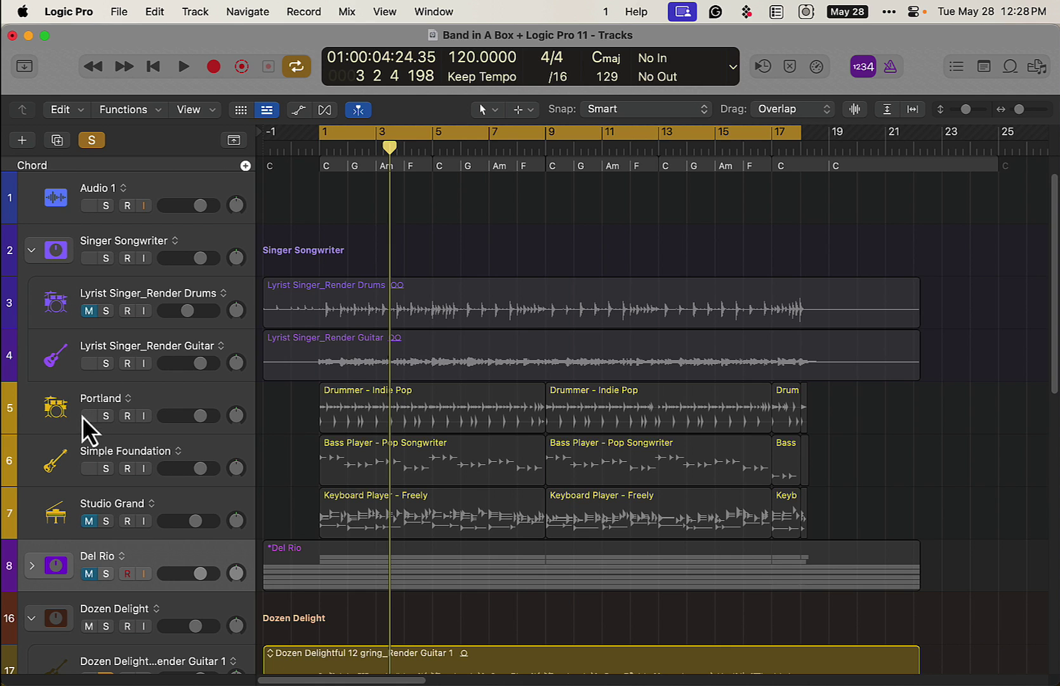
Solo the Portland drummer and Simple Foundation bass tracks and start playback.
click(106, 415)
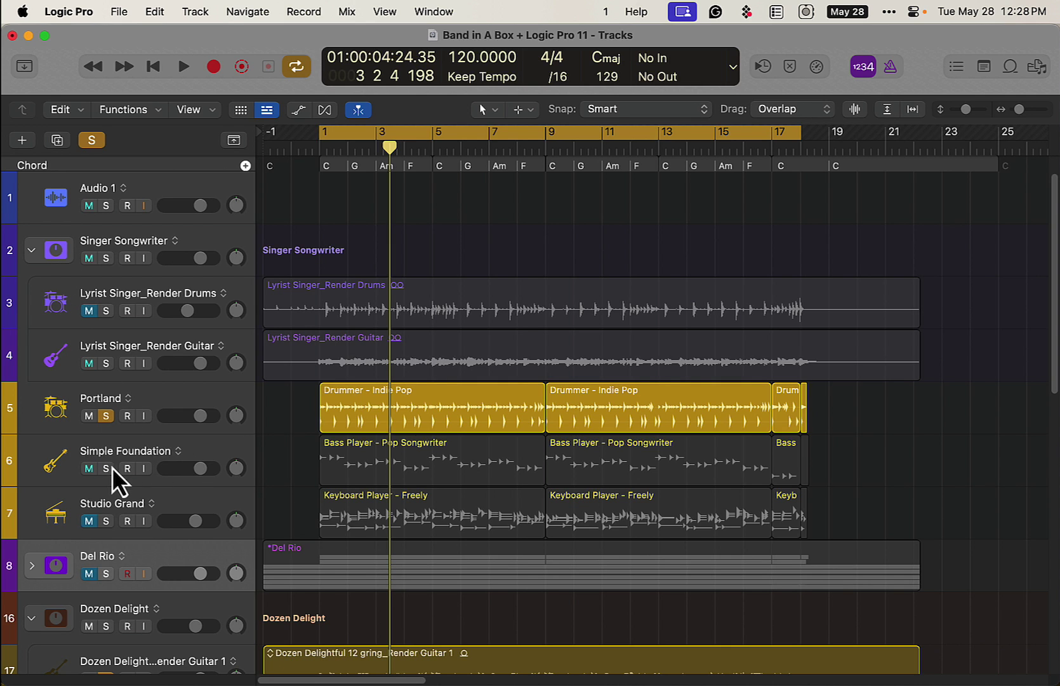
click(106, 468)
key(space)
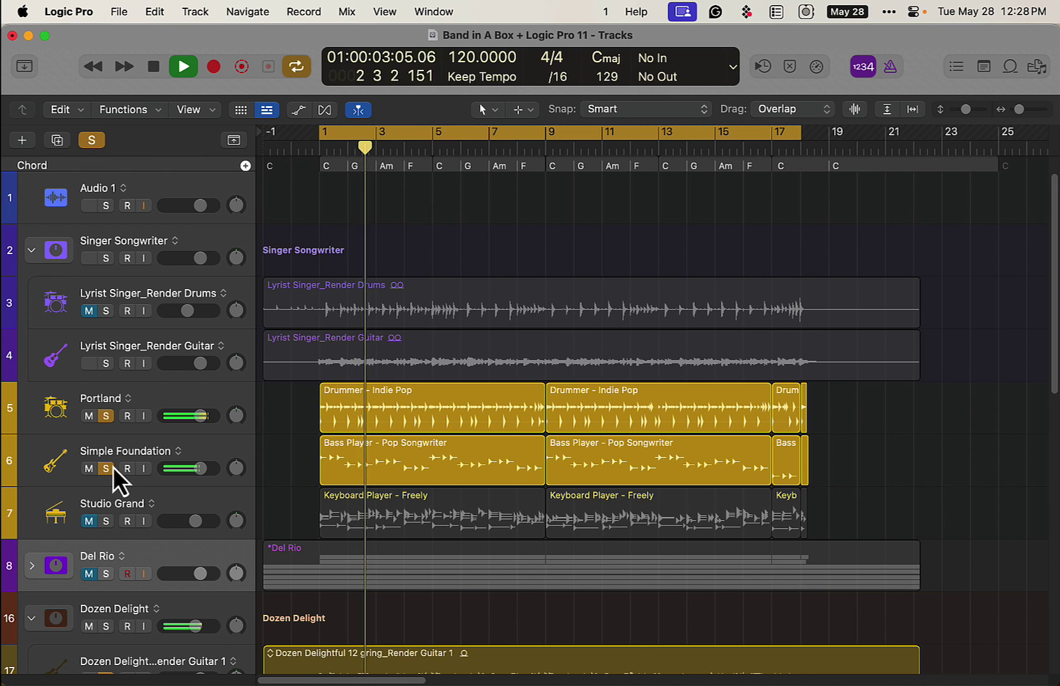
Unmute Celtic_Render Guitar, solo Celtic_Render Strings, and stop playback.
scroll(294, 490, down, 8)
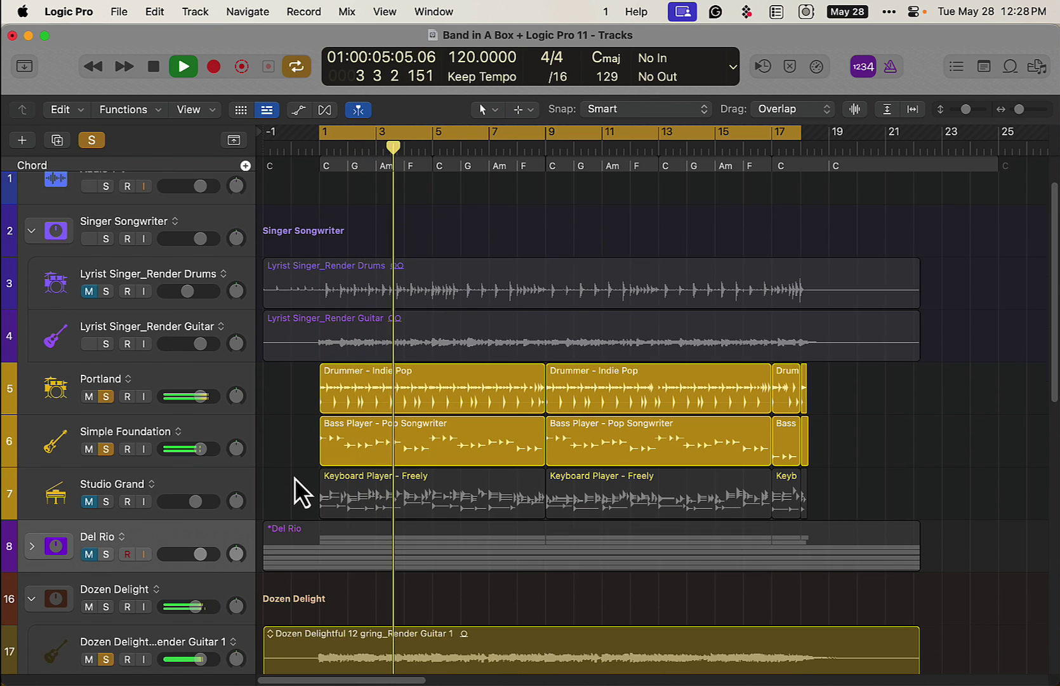
scroll(294, 480, down, 2)
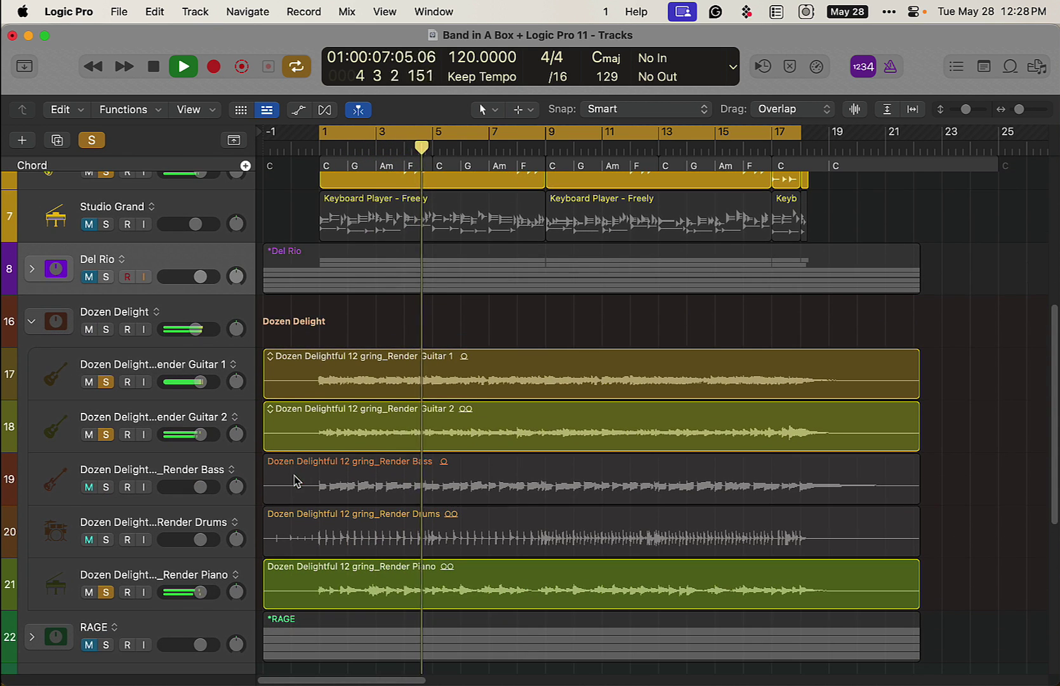
scroll(265, 493, down, 2)
scroll(265, 494, down, 5)
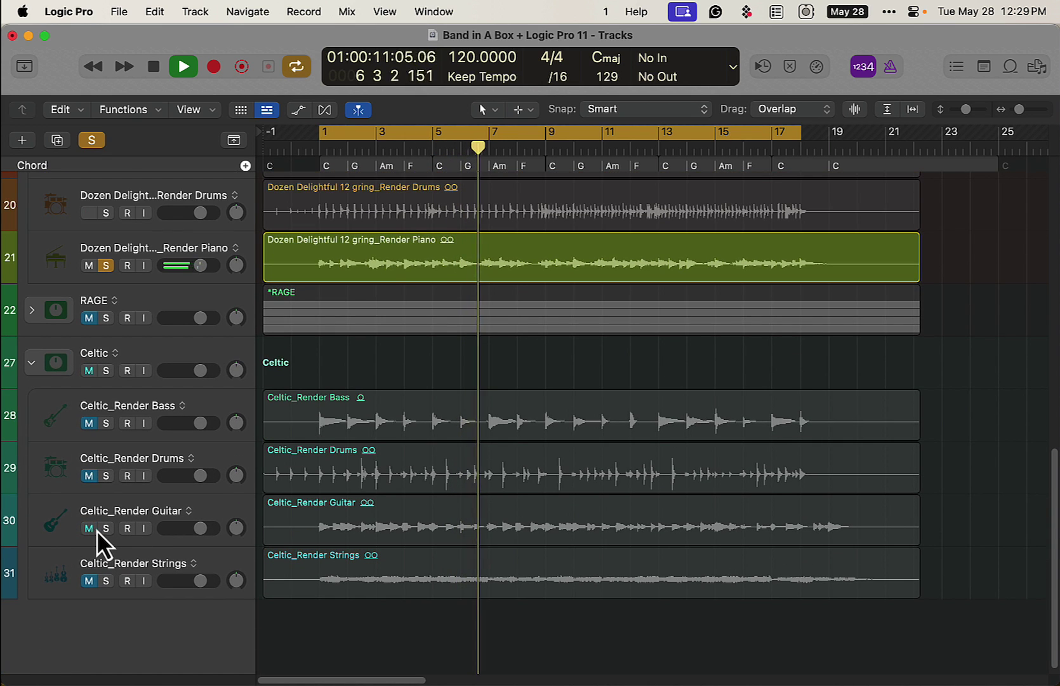
click(105, 529)
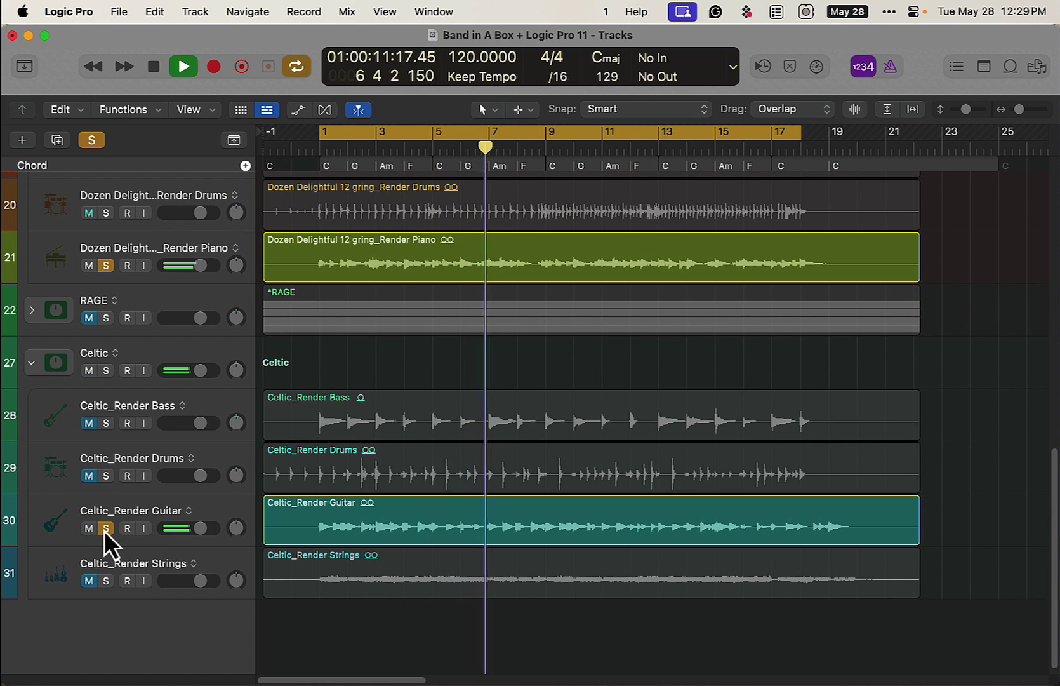
click(106, 580)
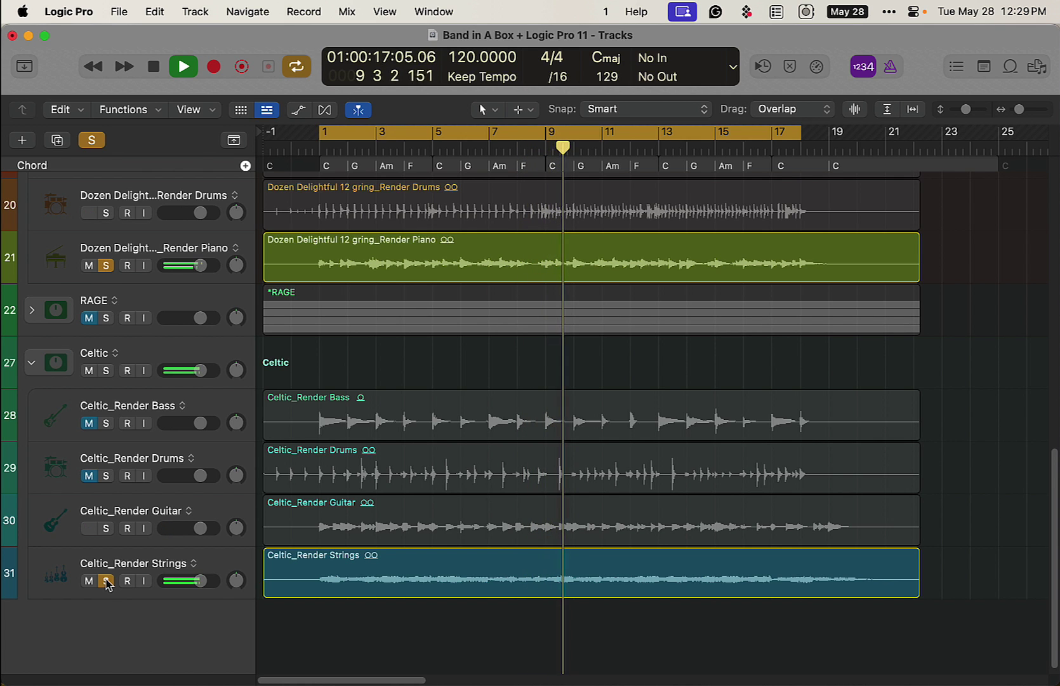
key(space)
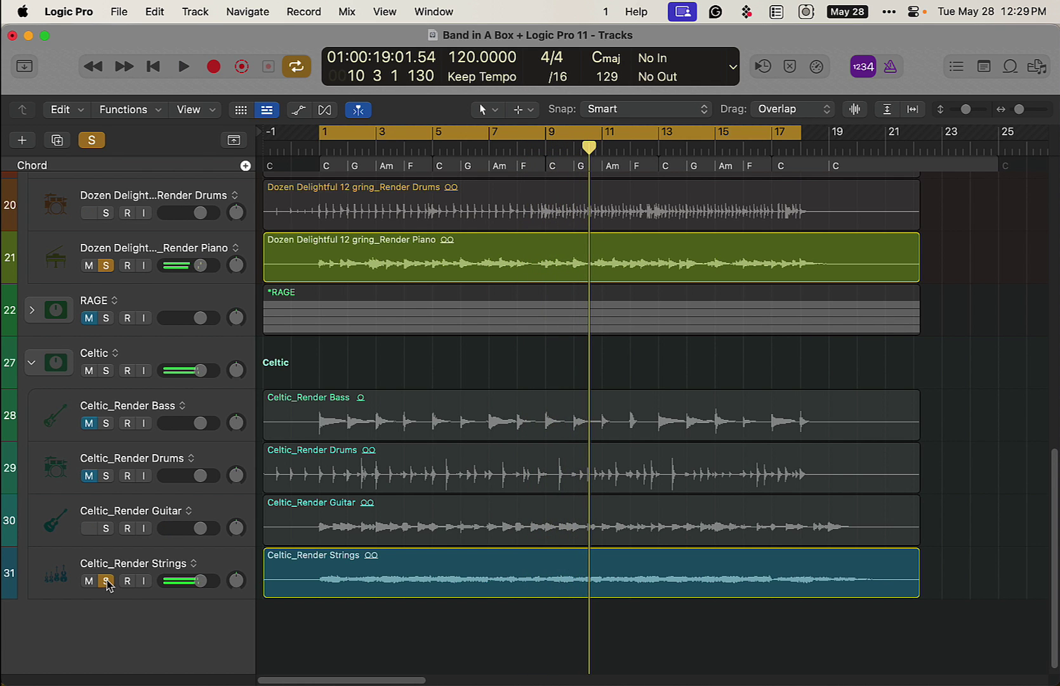
Switch to Band-in-a-Box and open the StylePicker showing _DELRIO+.STY as the current style.
key(super+Tab)
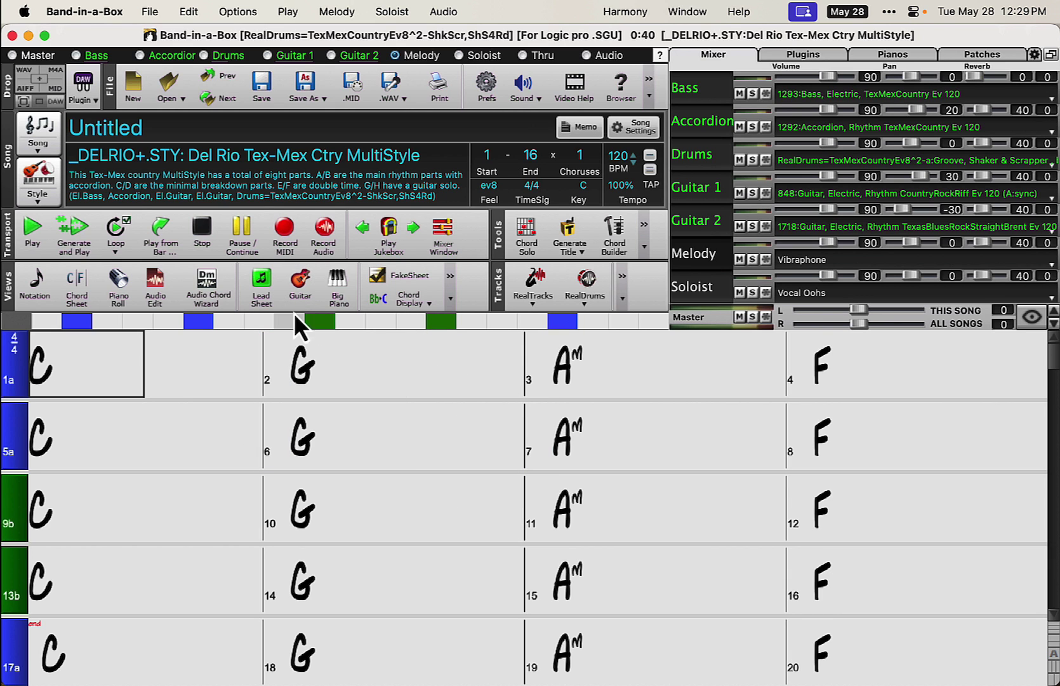
click(33, 172)
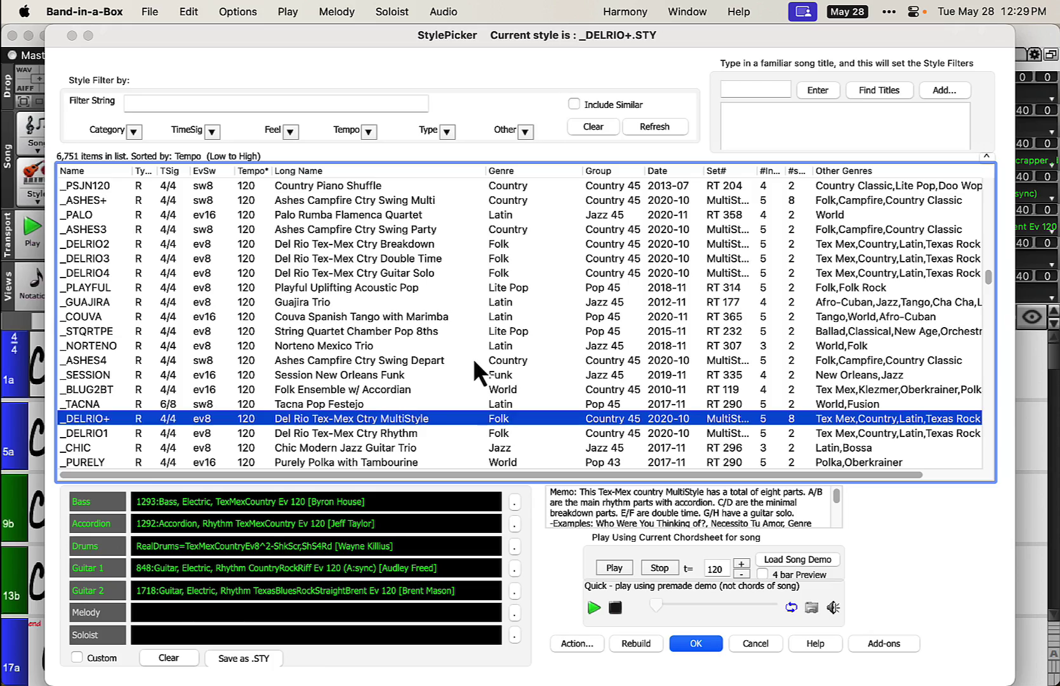
scroll(473, 358, down, 5)
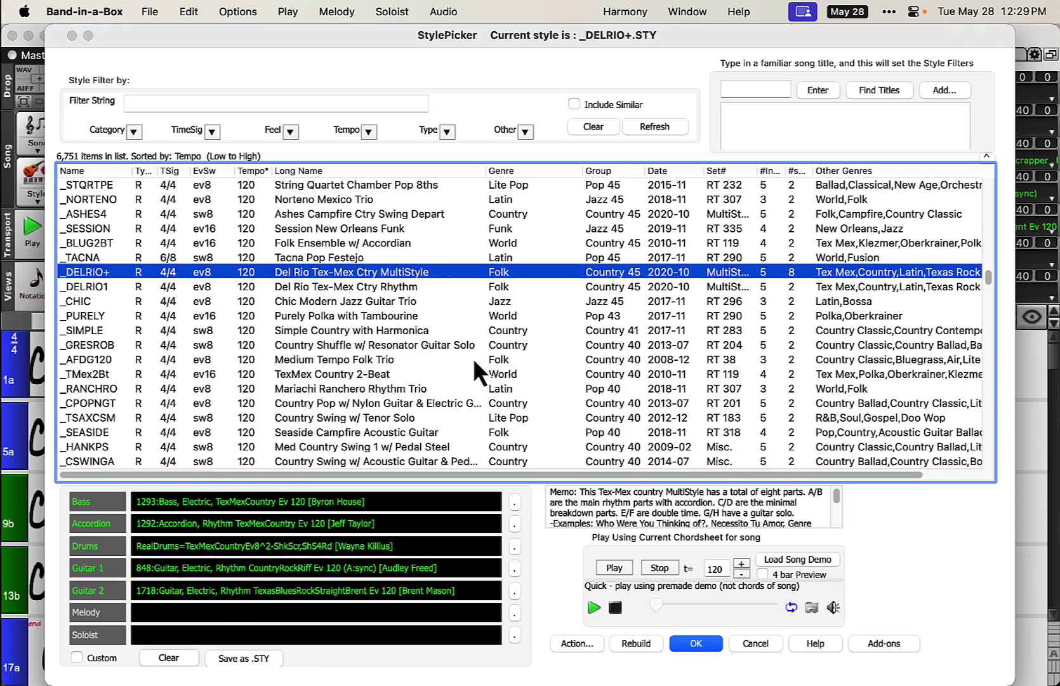